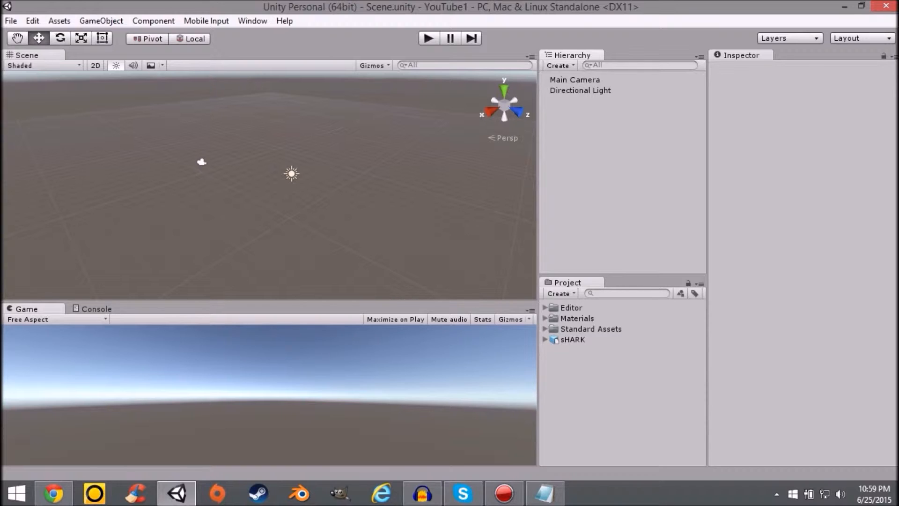
# Create a cube and scale it into a flat slab about 2.12 wide, 0.55 high and 2.12 deep
pyautogui.click(556, 65)
pyautogui.moveTo(574, 109)
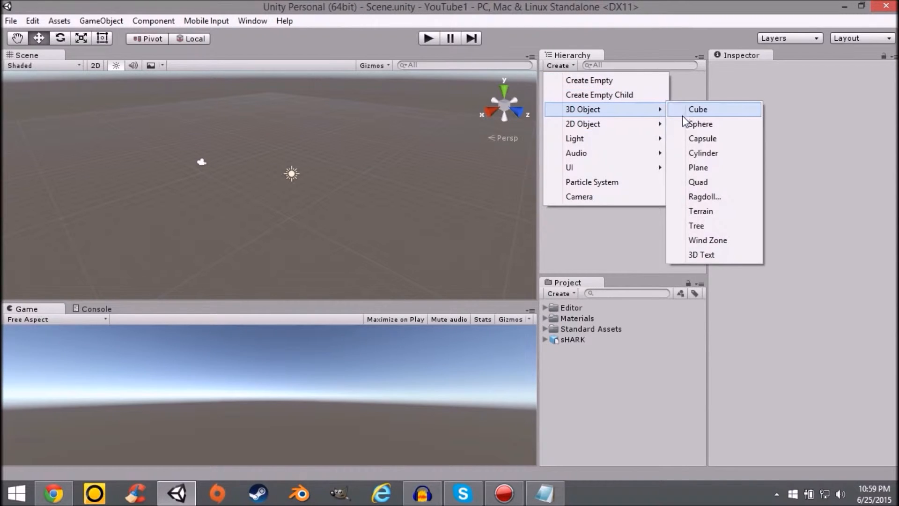
pyautogui.click(696, 111)
pyautogui.scroll(5, 301, 184)
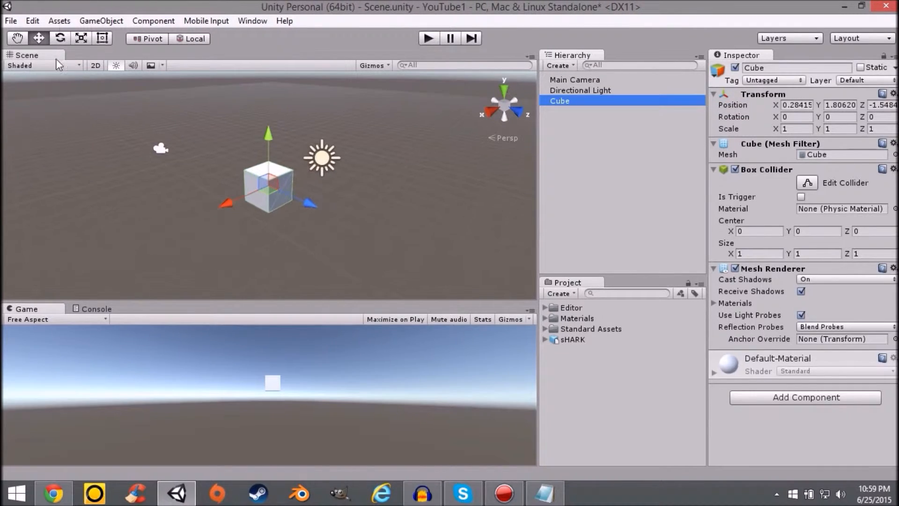
pyautogui.click(85, 40)
pyautogui.moveTo(269, 135); pyautogui.dragTo(347, 187)
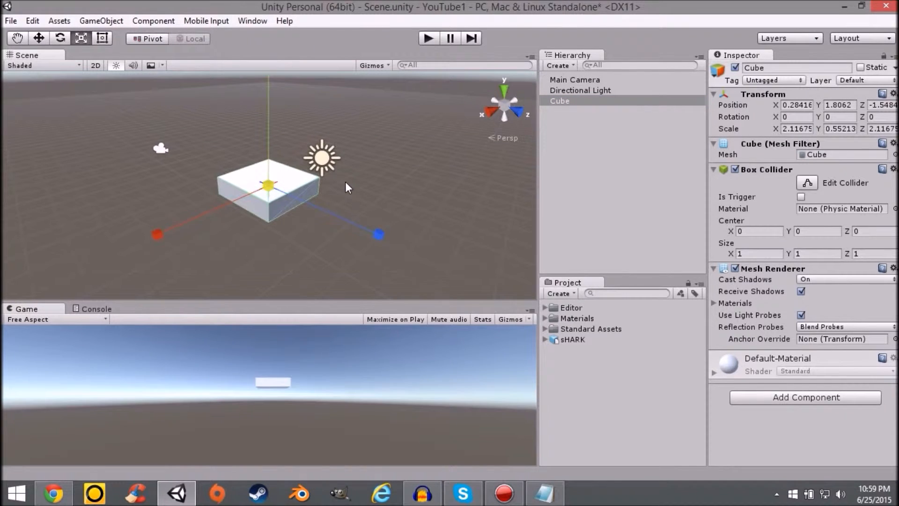
# Add a capsule and move it up to stand on the slab at a Y position of about 3.07
pyautogui.click(558, 65)
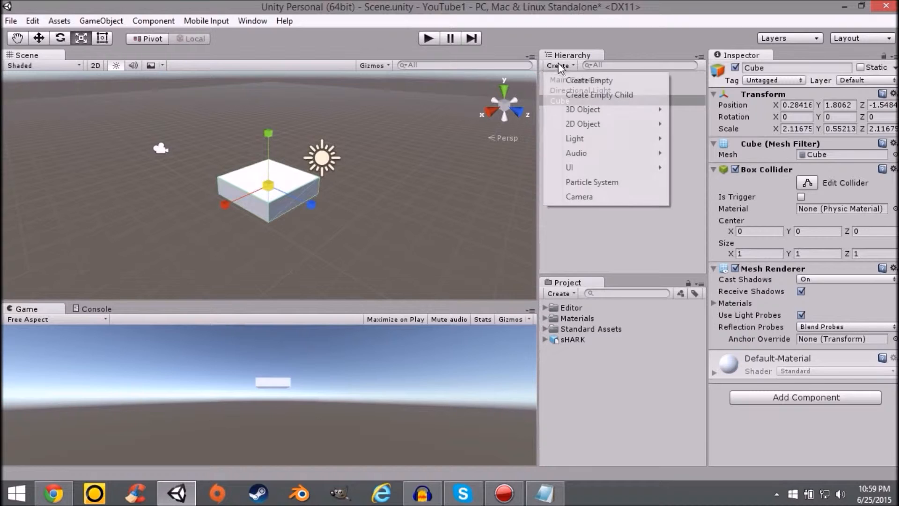
pyautogui.moveTo(590, 111)
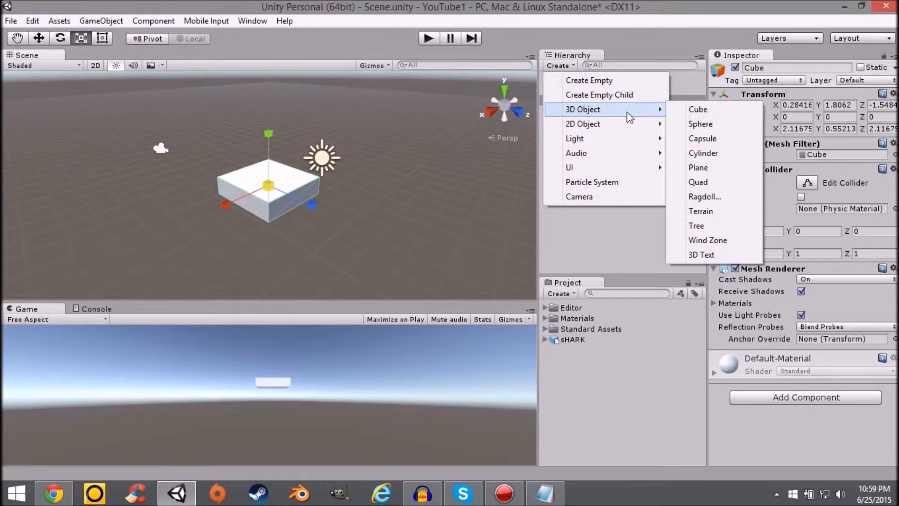
pyautogui.click(725, 143)
pyautogui.press('w')
pyautogui.moveTo(260, 130); pyautogui.dragTo(271, 99)
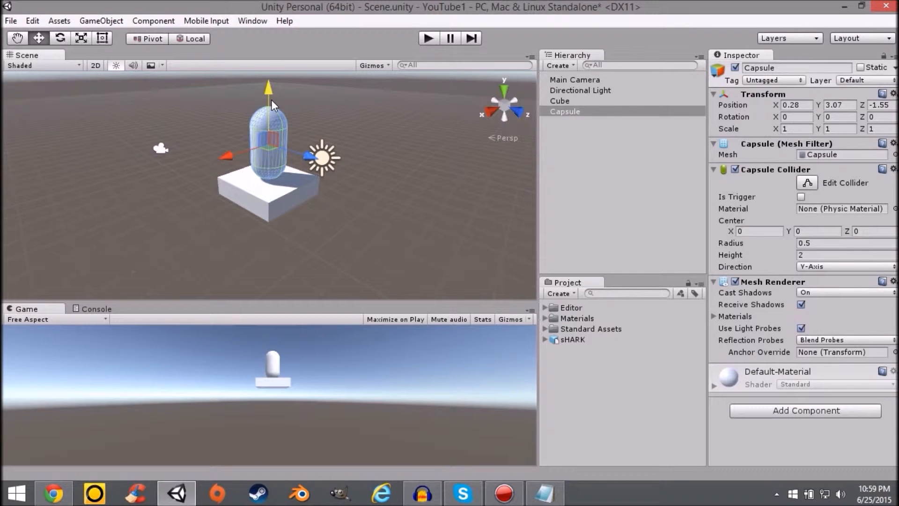
pyautogui.scroll(-6, 306, 198)
pyautogui.scroll(8, 306, 198)
# Make Capsule a child of Cube in the scene hierarchy and collapse the group
pyautogui.click(611, 100)
pyautogui.moveTo(566, 111); pyautogui.dragTo(566, 98)
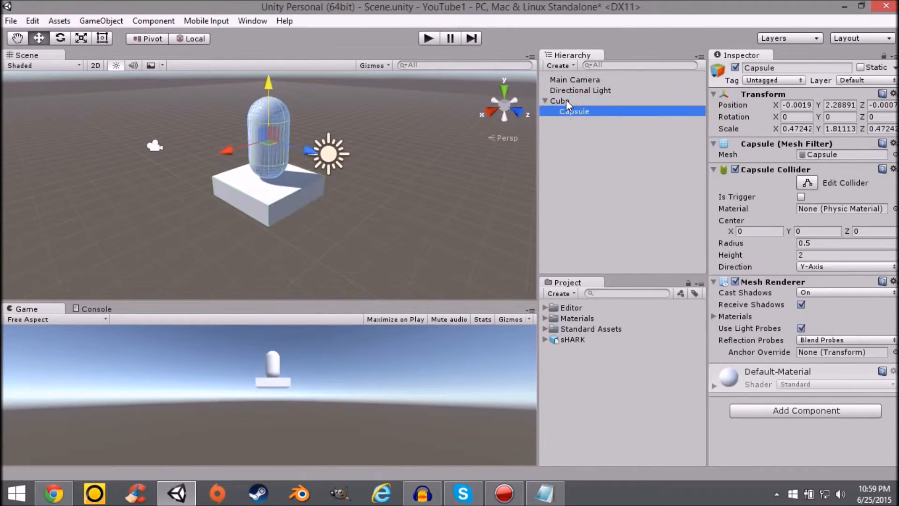
pyautogui.click(548, 100)
pyautogui.click(545, 100)
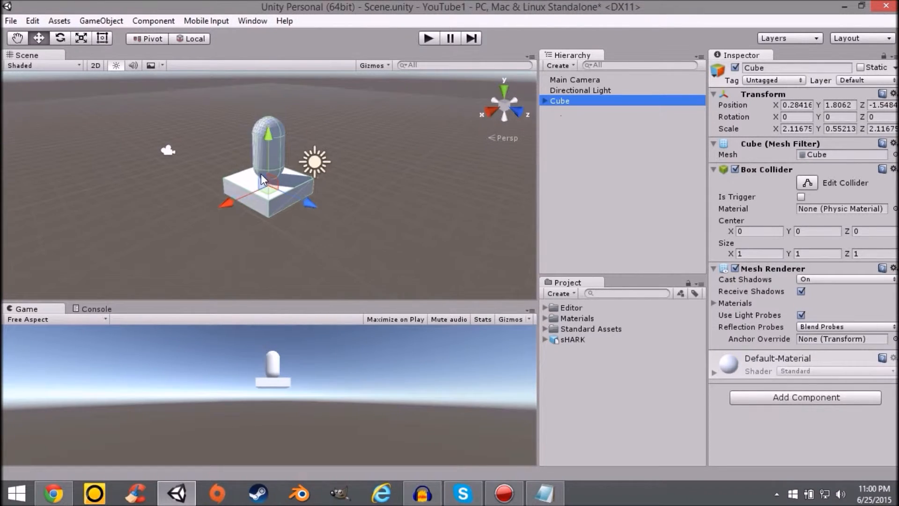
pyautogui.scroll(5, 272, 169)
pyautogui.scroll(-5, 273, 169)
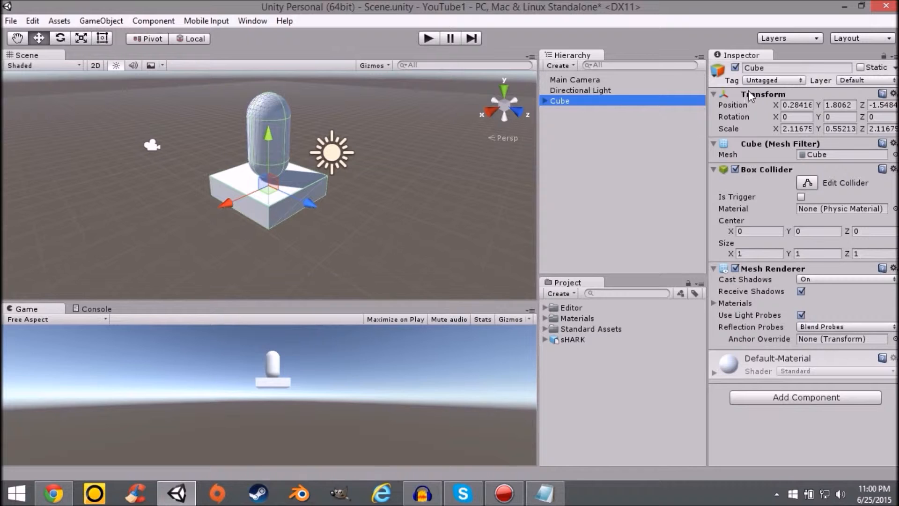
# Create a prefab asset from the Cube group and inspect its preview from another angle
pyautogui.moveTo(559, 101); pyautogui.dragTo(585, 364)
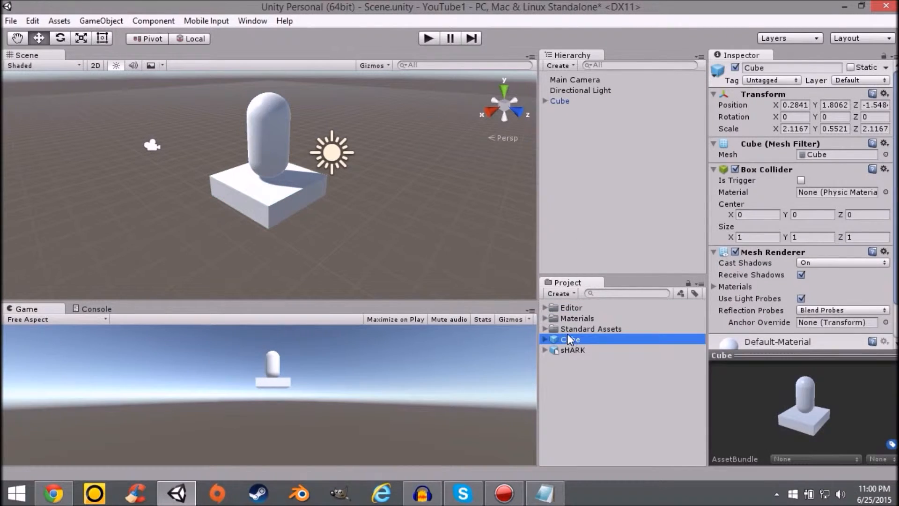
pyautogui.click(580, 358)
pyautogui.click(568, 336)
pyautogui.moveTo(753, 393); pyautogui.dragTo(804, 432)
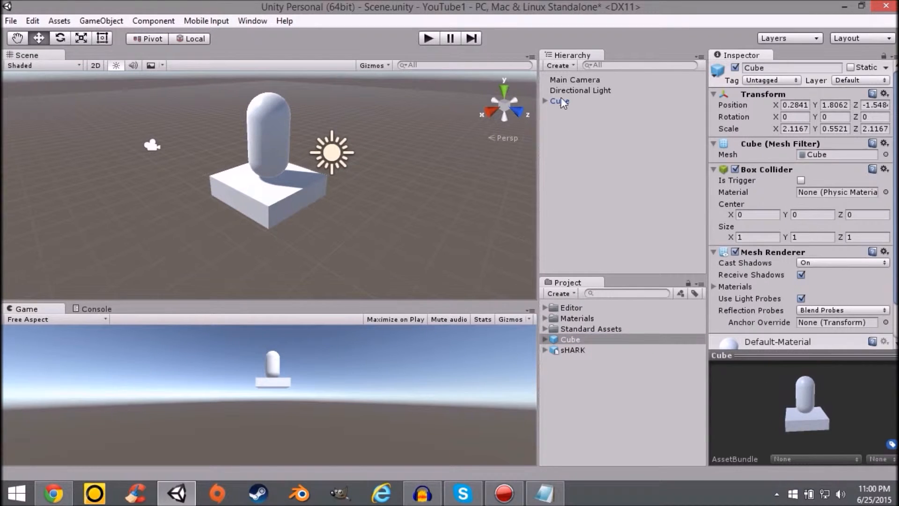
# Raise the Capsule child well above the slab to a local Y position of about 4.69
pyautogui.click(561, 101)
pyautogui.click(544, 101)
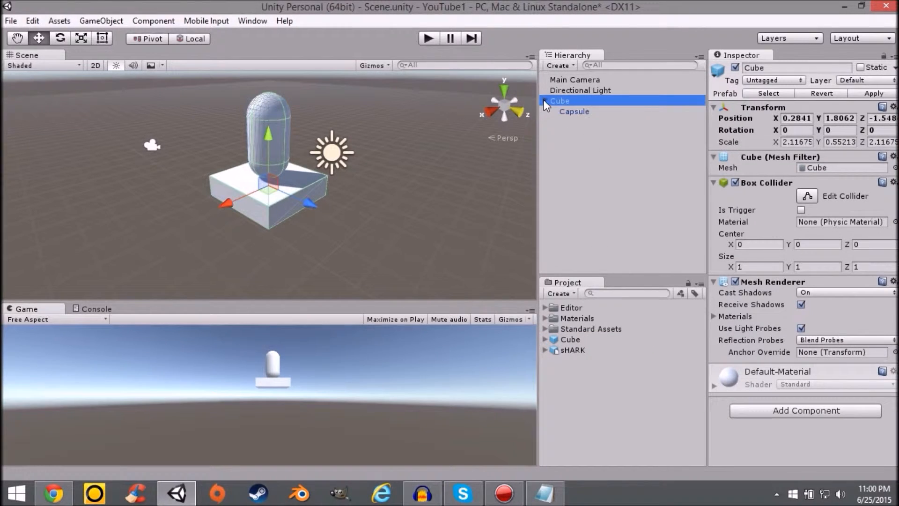
pyautogui.click(573, 110)
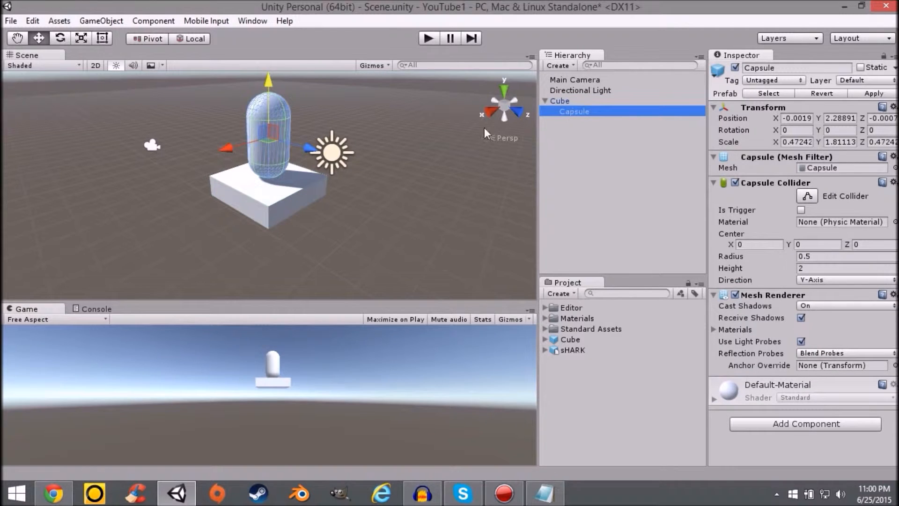
pyautogui.moveTo(268, 83); pyautogui.dragTo(273, 44)
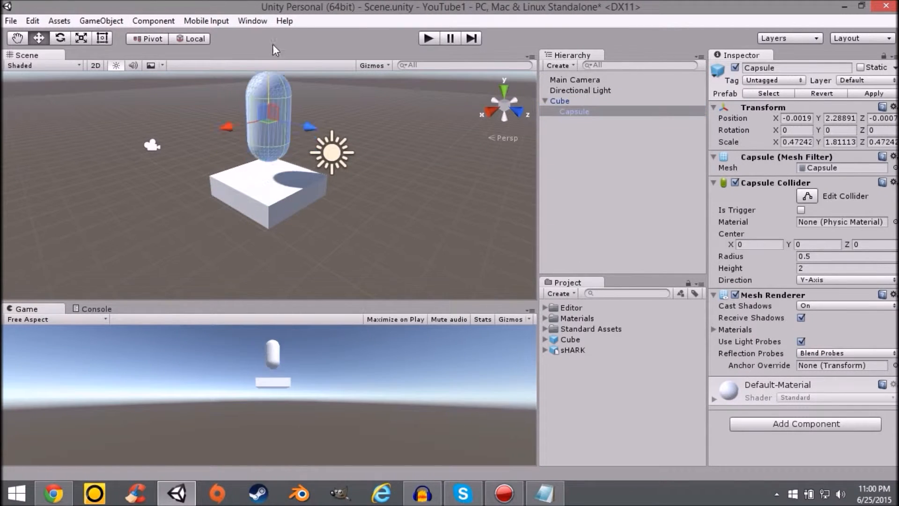
pyautogui.scroll(-3, 283, 118)
pyautogui.moveTo(271, 93); pyautogui.dragTo(267, 83)
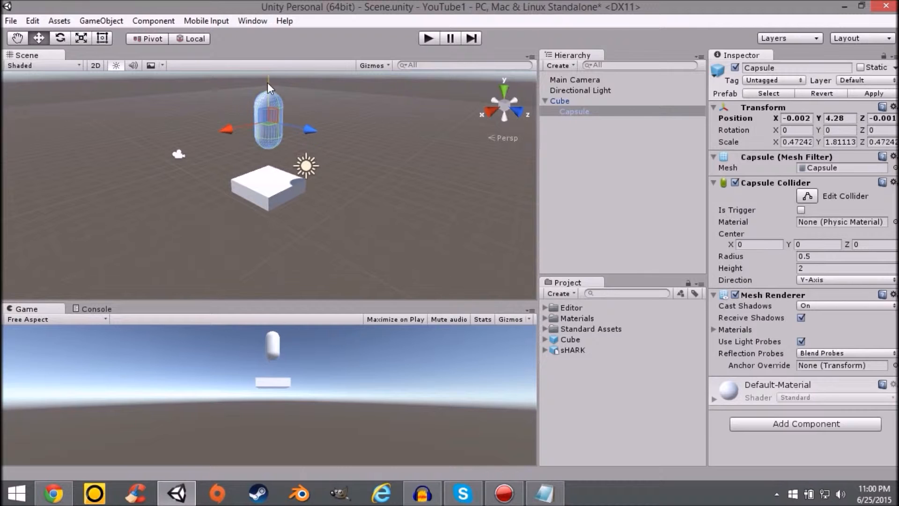
# Apply the Cube instance's changes to its prefab, comparing the prefab preview before and after
pyautogui.click(589, 338)
pyautogui.moveTo(782, 434); pyautogui.dragTo(809, 420)
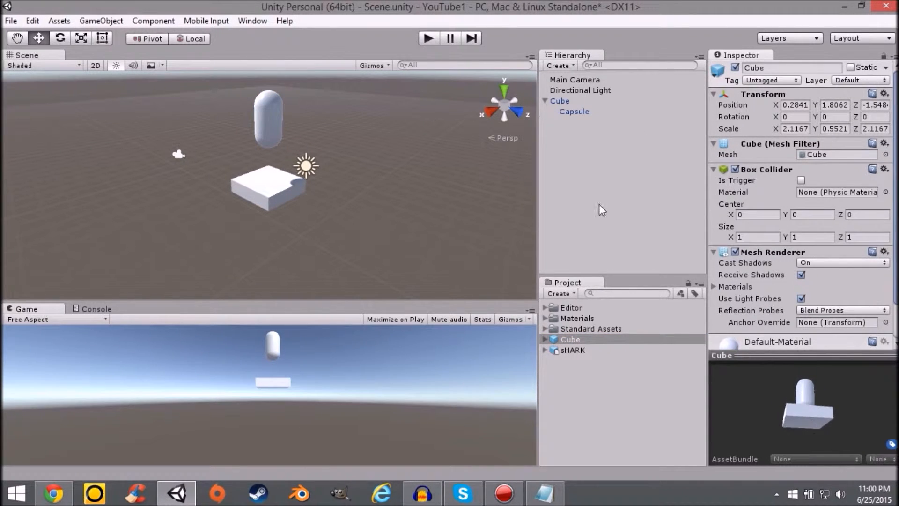
pyautogui.click(563, 99)
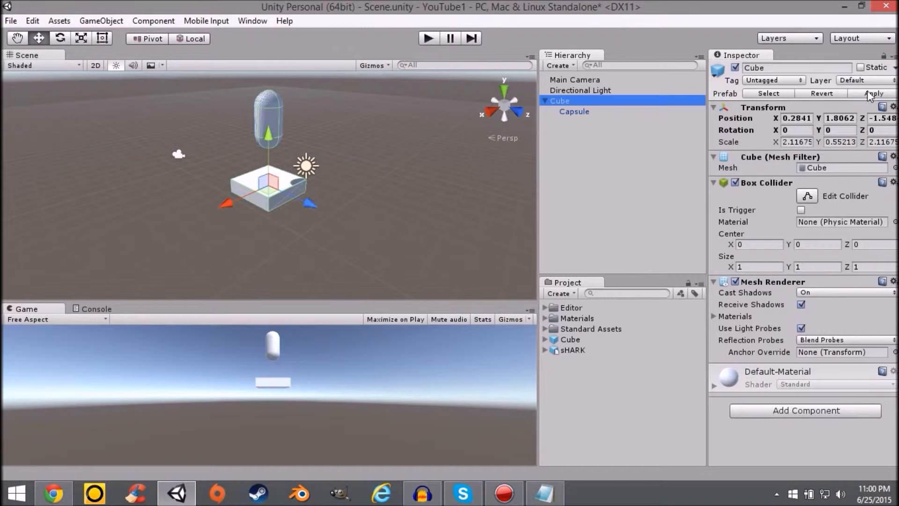
pyautogui.click(865, 94)
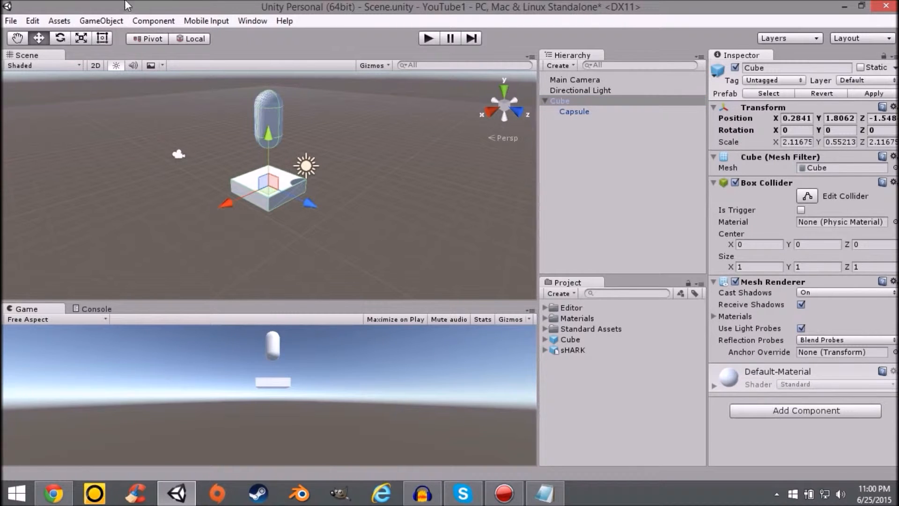
pyautogui.click(248, 158)
pyautogui.click(570, 339)
pyautogui.moveTo(783, 397)
pyautogui.mouseDown()
pyautogui.moveTo(783, 343)
pyautogui.moveTo(785, 383)
pyautogui.mouseUp()
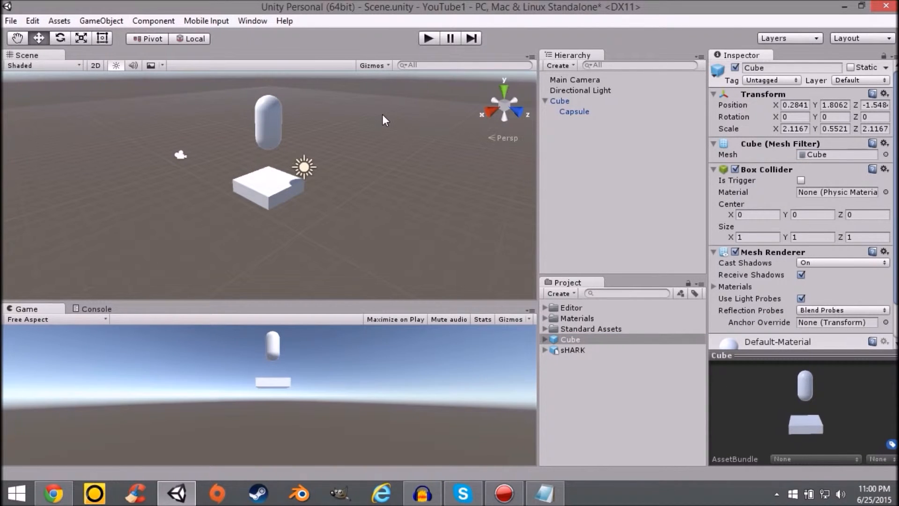
# Revert the Cube and its Capsule child to the prefab values and check the Cube prefab's preview
pyautogui.click(560, 101)
pyautogui.click(816, 99)
pyautogui.click(661, 112)
pyautogui.click(827, 95)
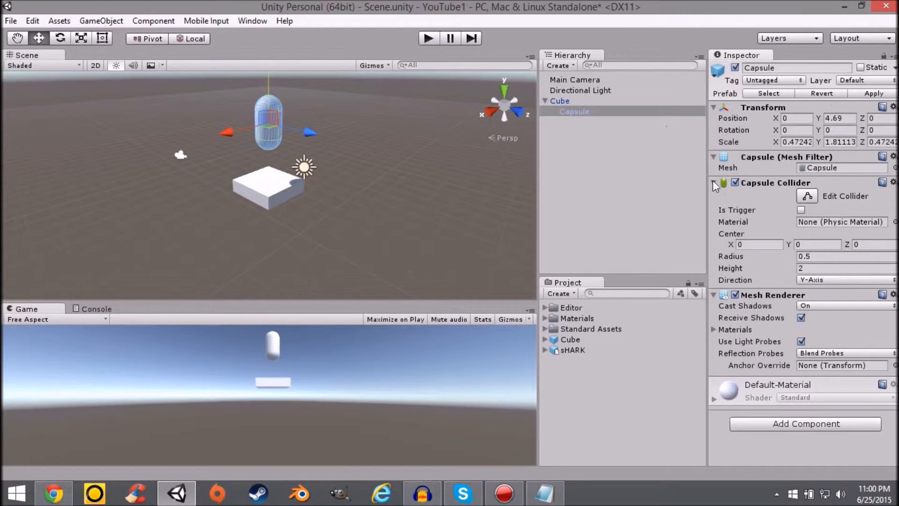
pyautogui.click(565, 349)
pyautogui.click(571, 338)
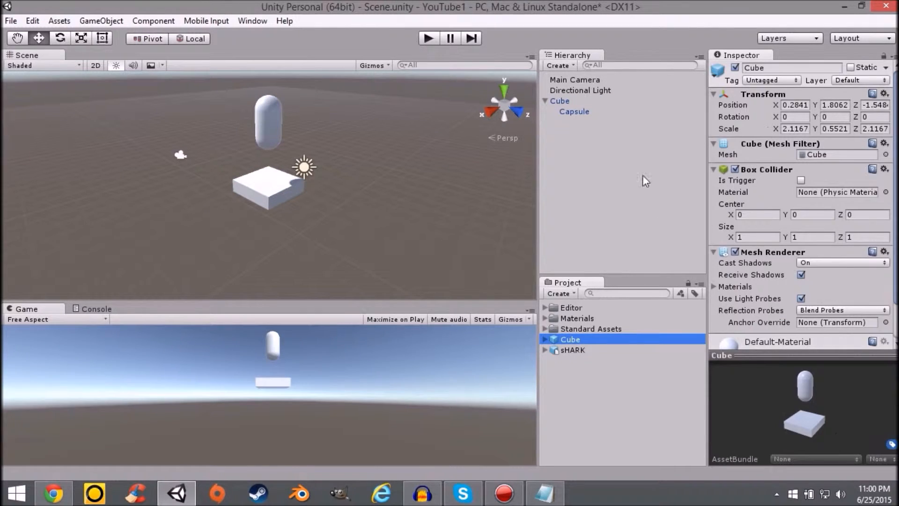
# Lower the Capsule onto the slab to a local Y of about 2.54 and revert it to the prefab values
pyautogui.click(606, 102)
pyautogui.click(569, 112)
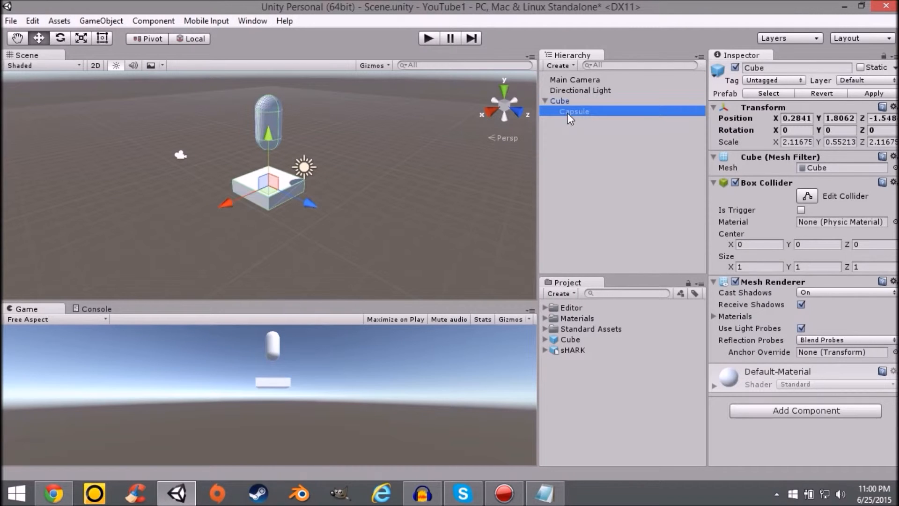
pyautogui.moveTo(269, 95); pyautogui.dragTo(268, 121)
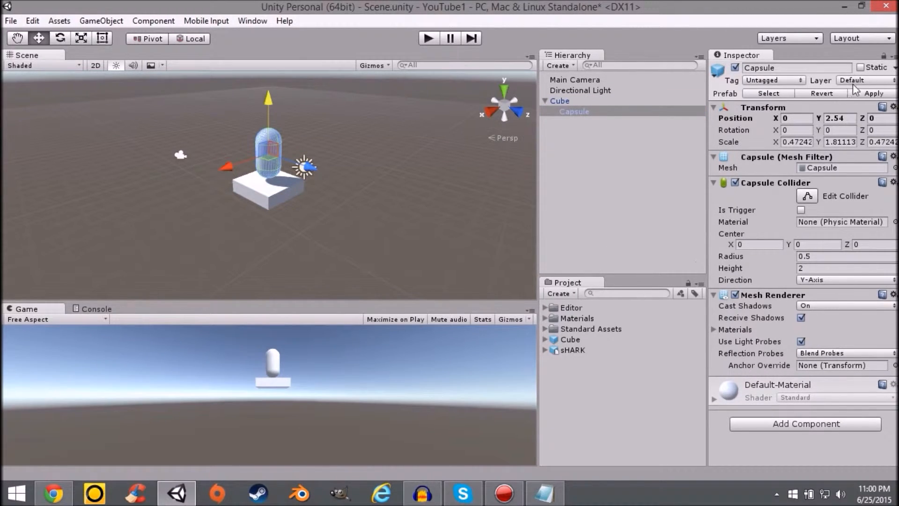
pyautogui.click(822, 93)
pyautogui.scroll(-3, 261, 186)
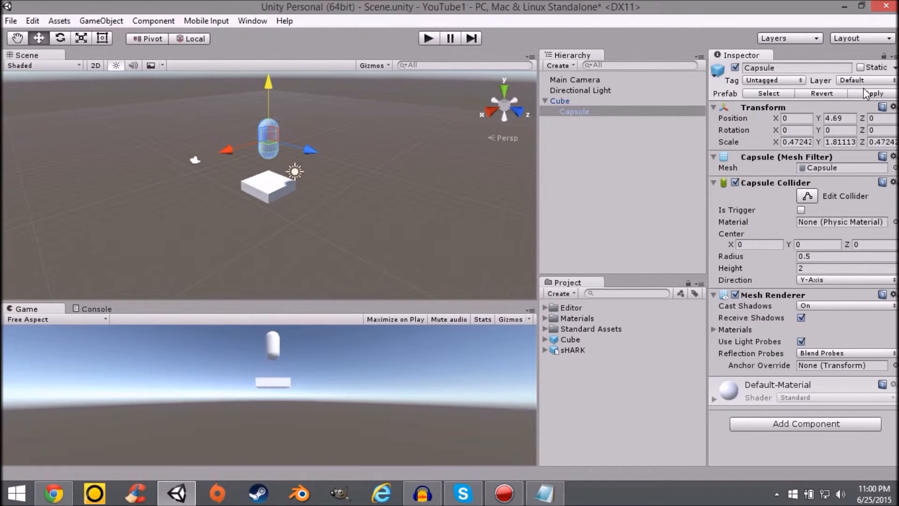
pyautogui.scroll(2, 278, 103)
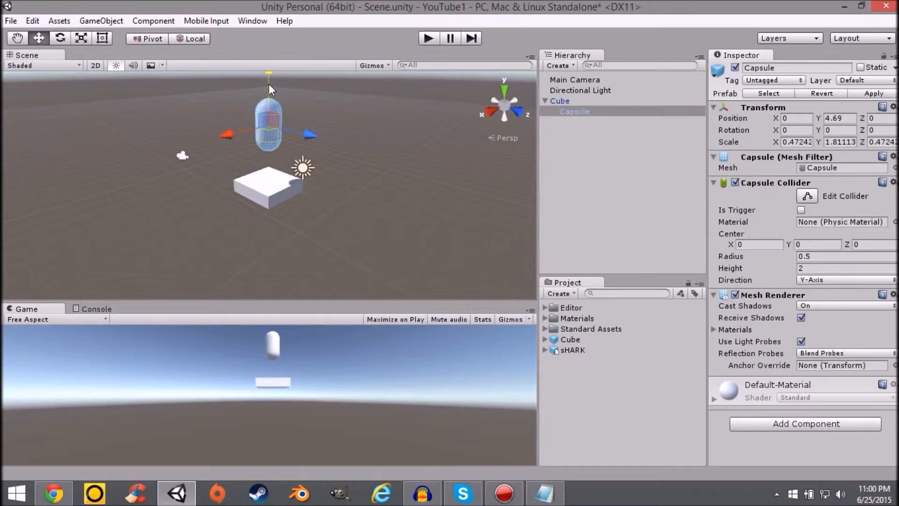
pyautogui.click(270, 85)
pyautogui.click(271, 117)
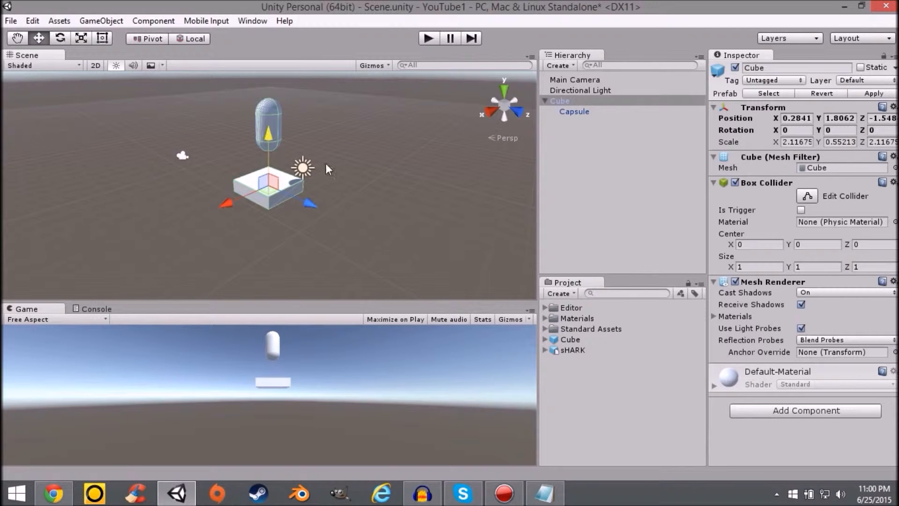
# Start a new scene, saving the changes made in Scene.unity
pyautogui.click(580, 339)
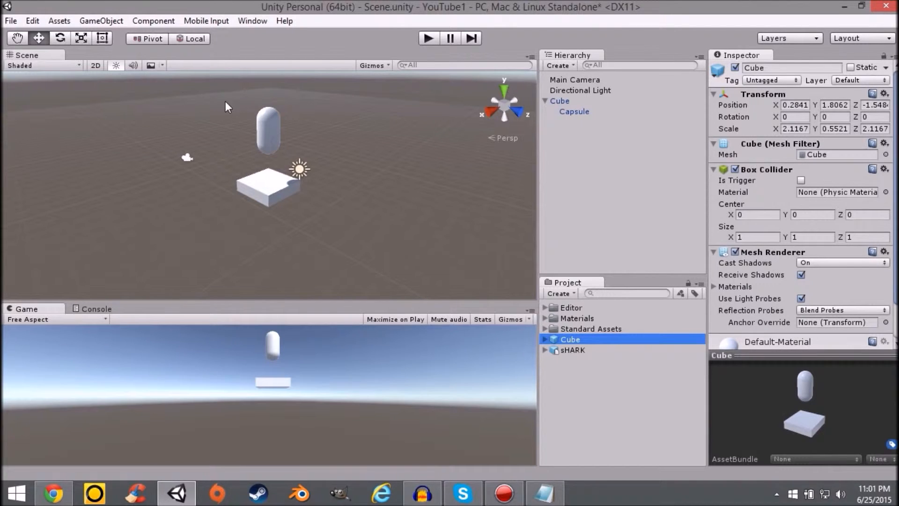
pyautogui.click(11, 21)
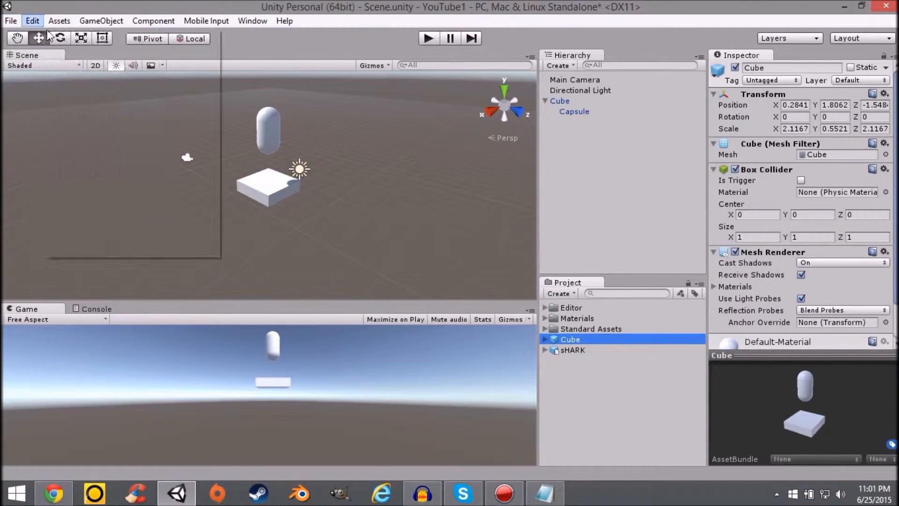
pyautogui.click(570, 339)
pyautogui.press('Return')
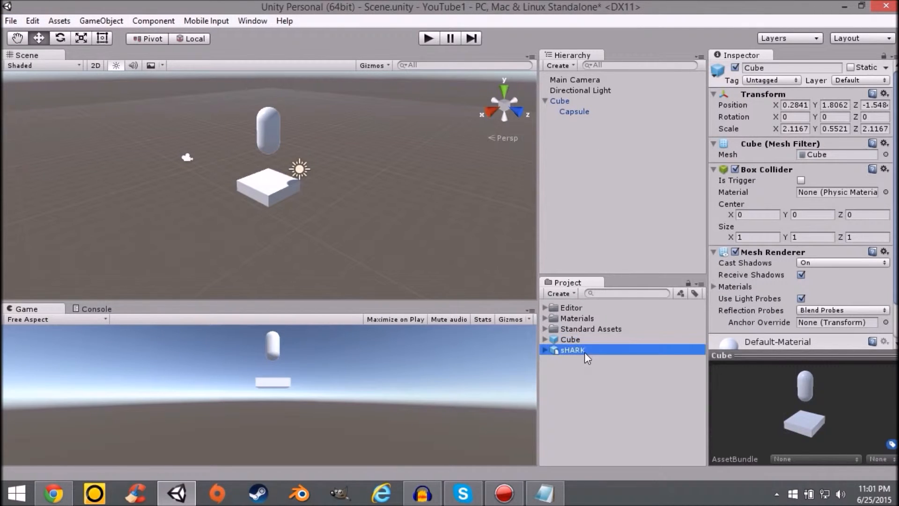
pyautogui.click(11, 21)
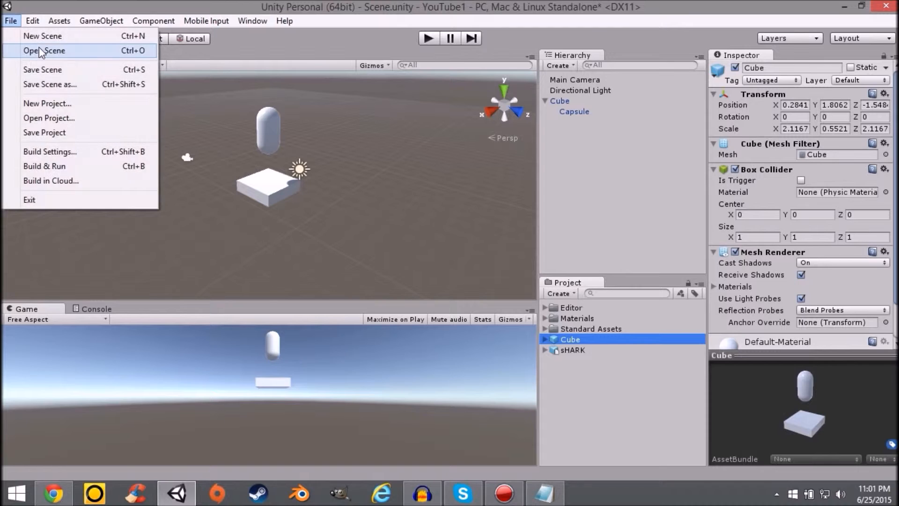
pyautogui.click(21, 40)
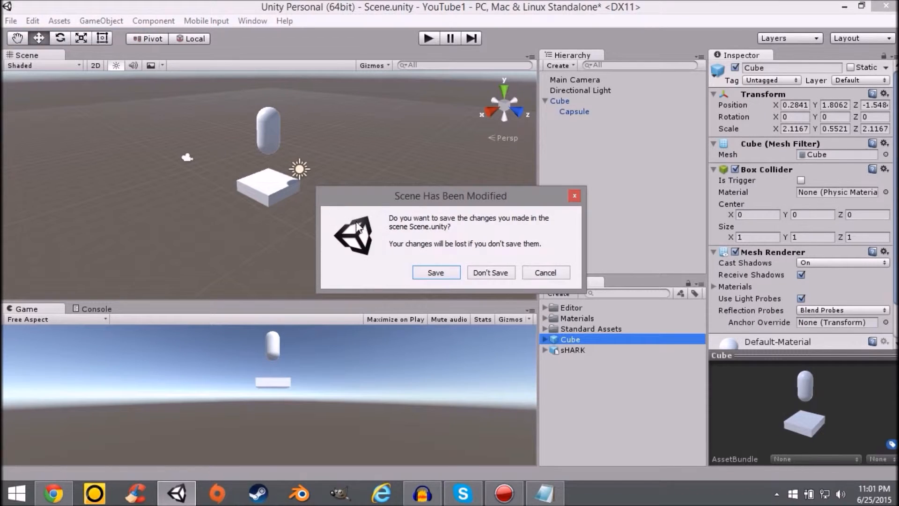
pyautogui.click(435, 274)
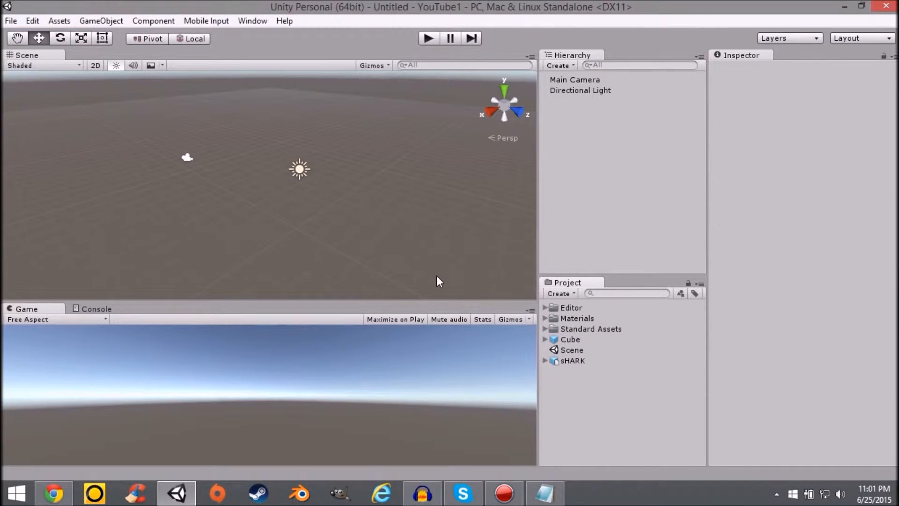
# Save the new untitled scene under the name Menu
pyautogui.click(608, 353)
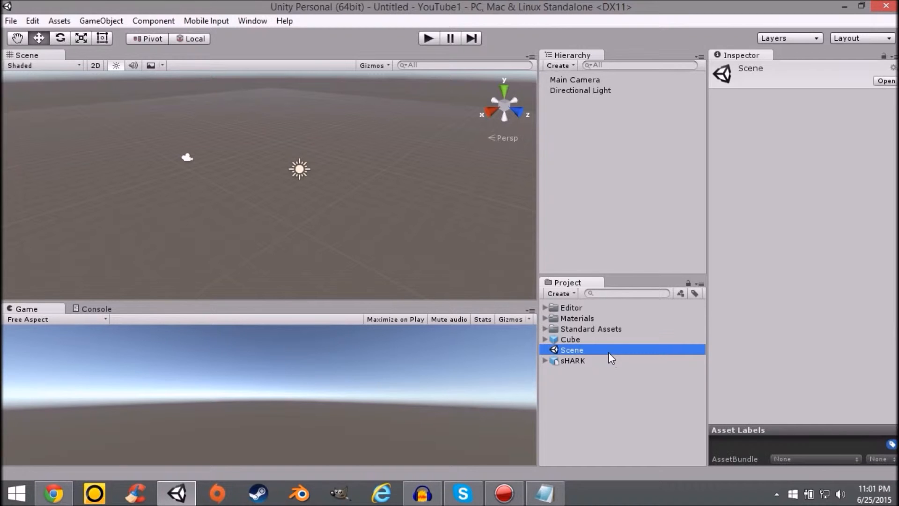
pyautogui.click(14, 19)
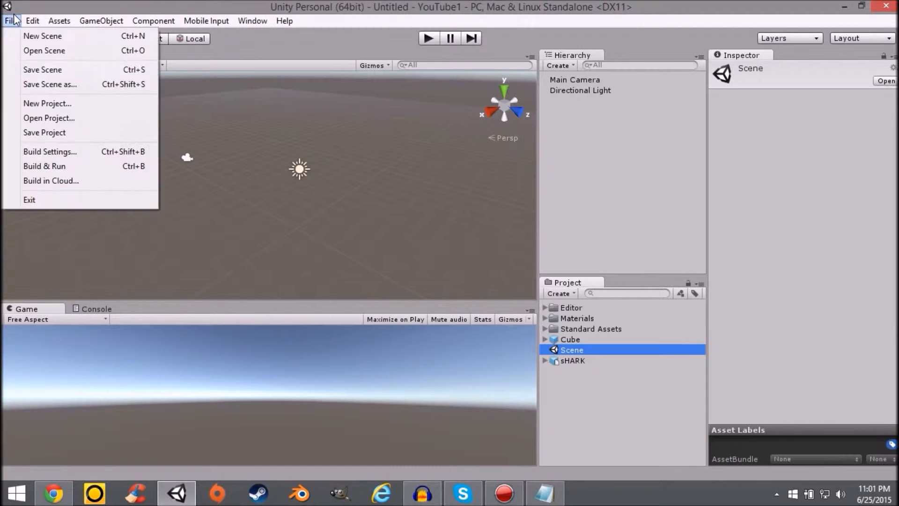
pyautogui.click(42, 70)
pyautogui.write('Menu')
pyautogui.press('Return')
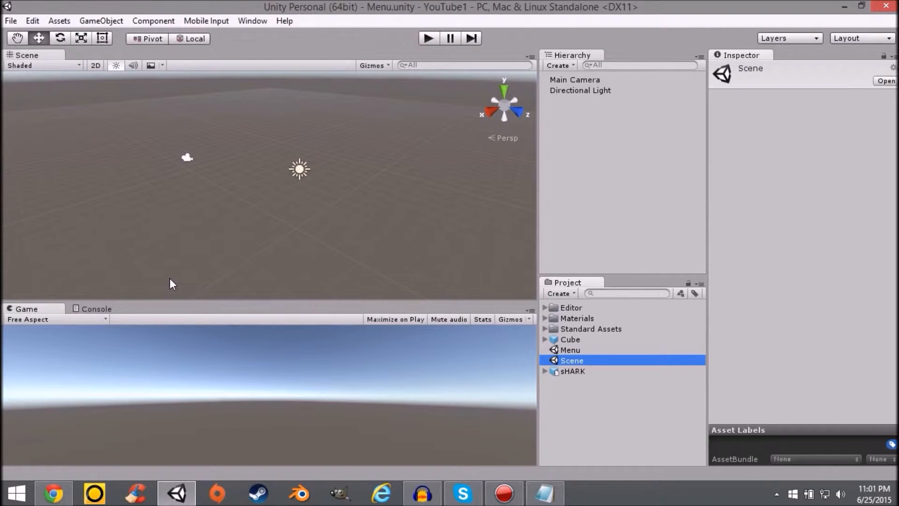
# Open the Scene scene and return to the Menu scene to compare their contents
pyautogui.click(555, 347)
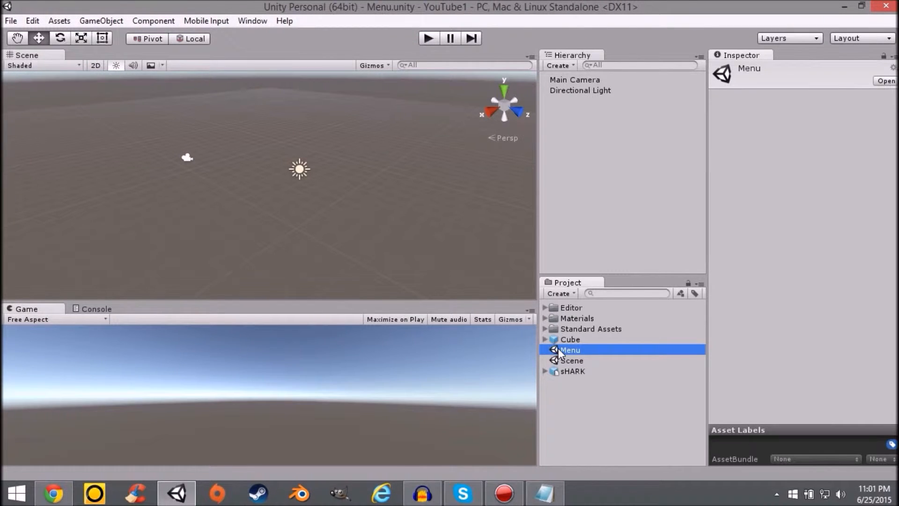
pyautogui.doubleClick(562, 359)
pyautogui.doubleClick(565, 350)
pyautogui.scroll(2, 241, 157)
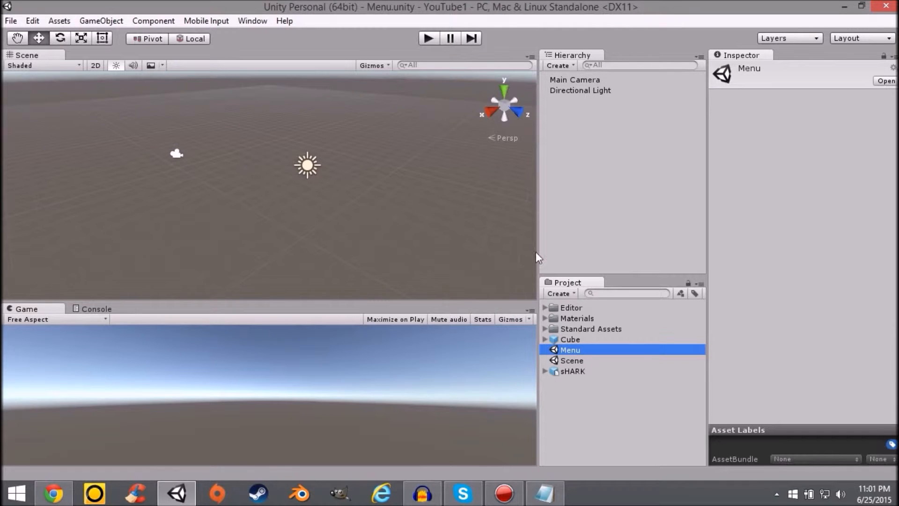
# Add an instance of the Cube prefab to the Menu scene, keep the change and open the Scene scene
pyautogui.click(563, 342)
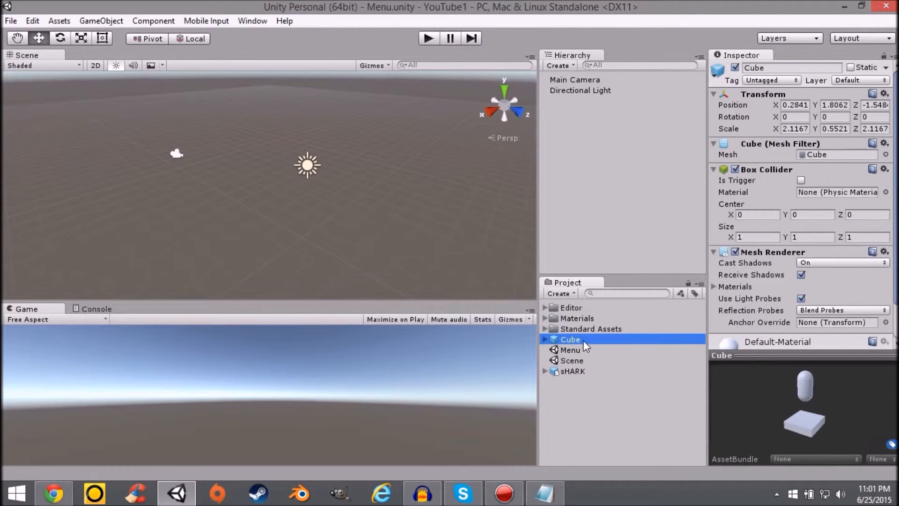
pyautogui.moveTo(572, 341); pyautogui.dragTo(589, 125)
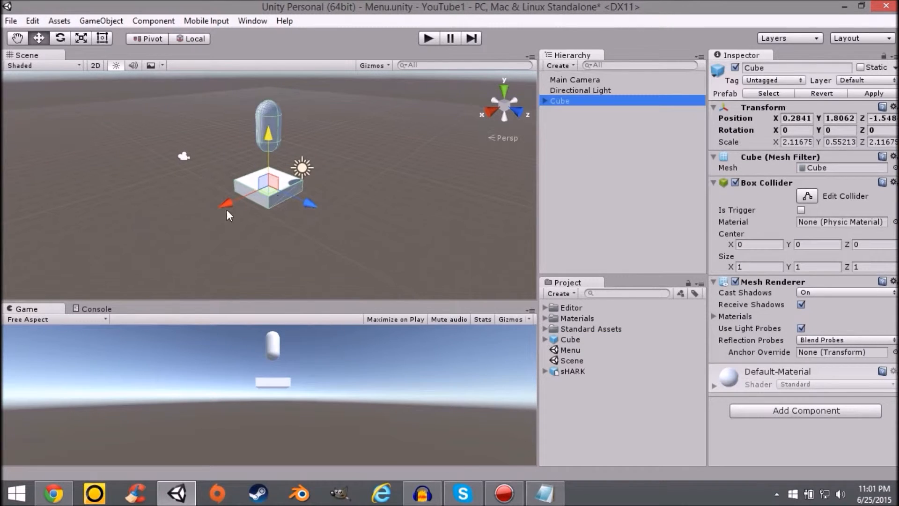
pyautogui.moveTo(155, 237); pyautogui.dragTo(222, 220, button='middle')
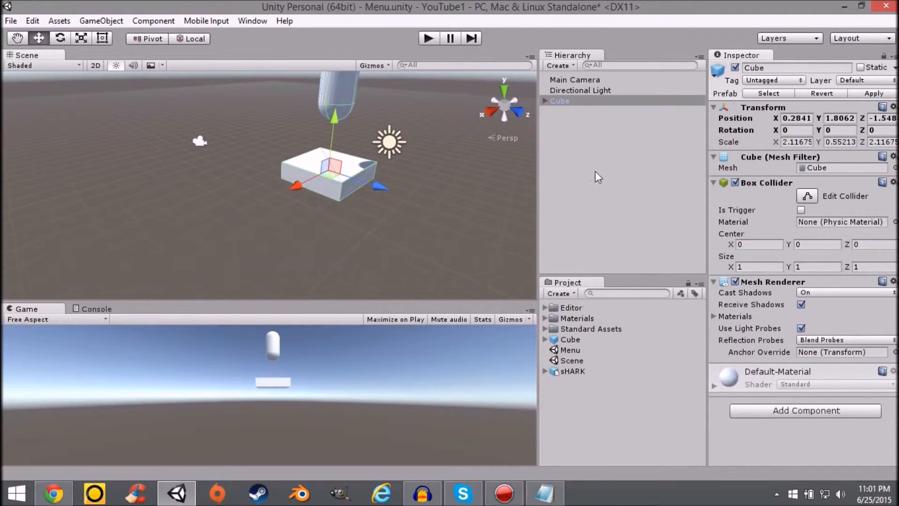
pyautogui.doubleClick(664, 364)
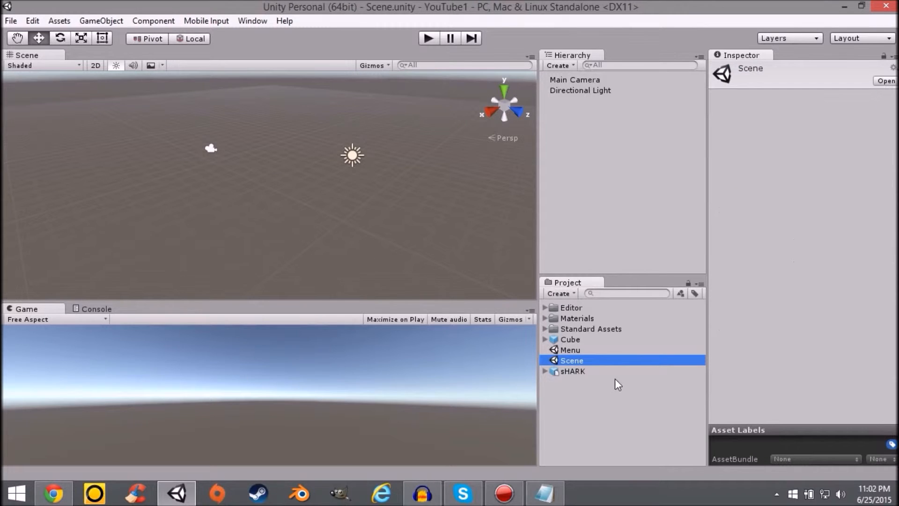
# Open the Menu and Scene scenes alternately to compare which objects each contains, finishing in Scene
pyautogui.doubleClick(586, 350)
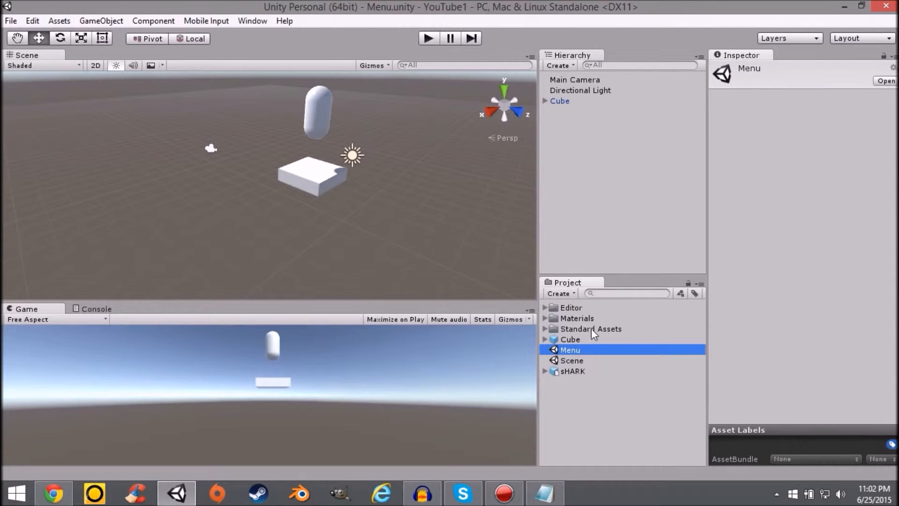
pyautogui.doubleClick(580, 361)
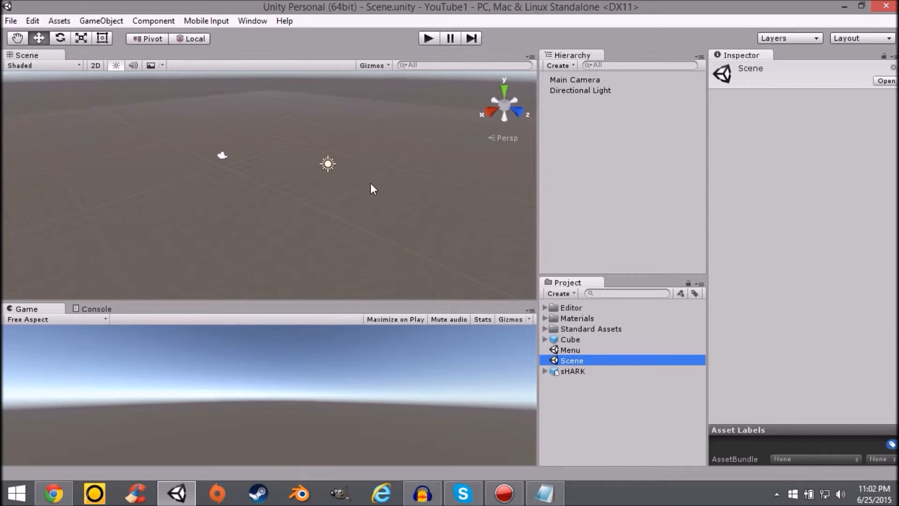
pyautogui.moveTo(371, 218); pyautogui.dragTo(518, 282, button='right')
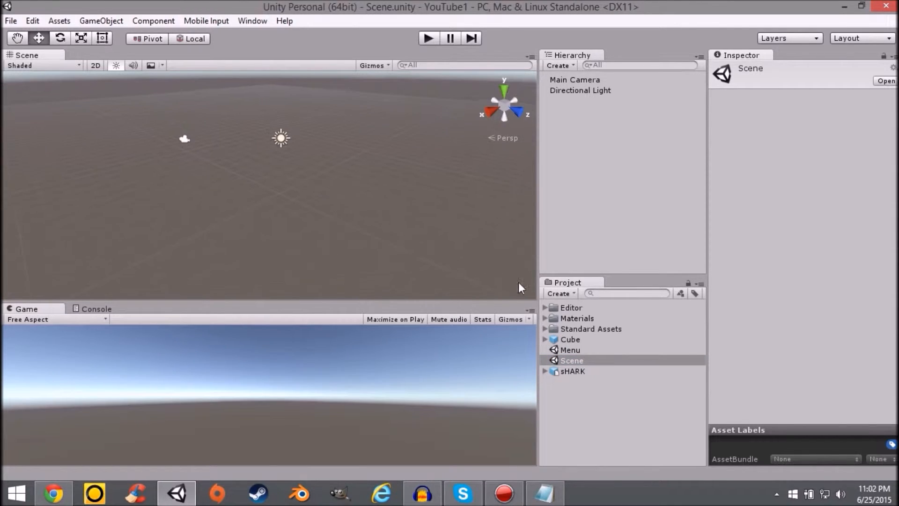
pyautogui.click(562, 350)
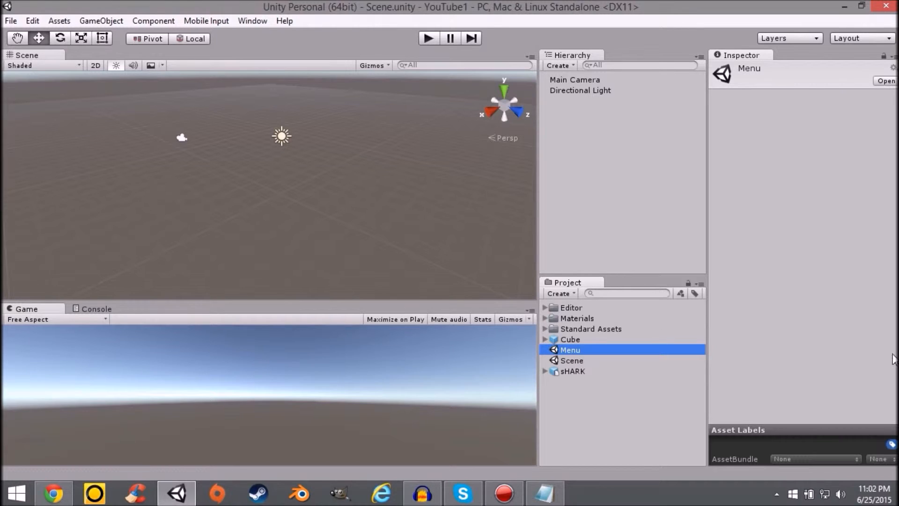
pyautogui.doubleClick(570, 350)
pyautogui.click(568, 341)
pyautogui.click(571, 349)
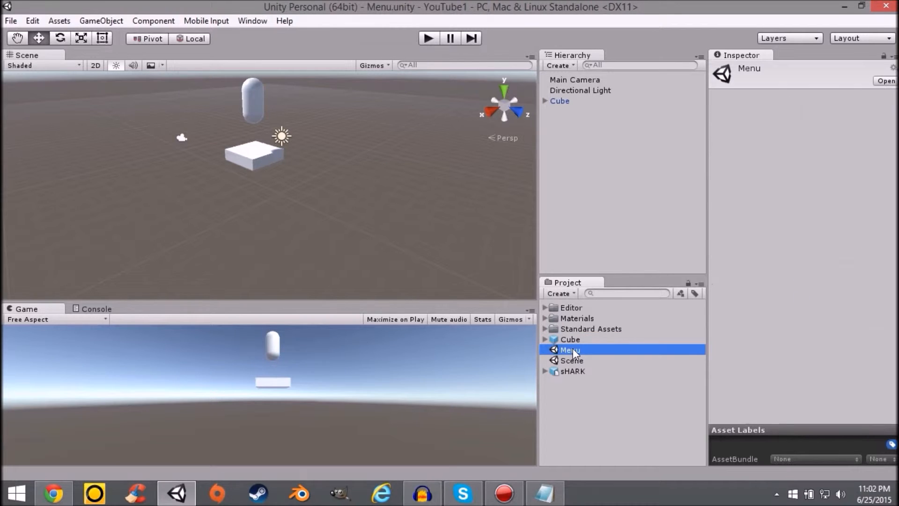
pyautogui.doubleClick(573, 360)
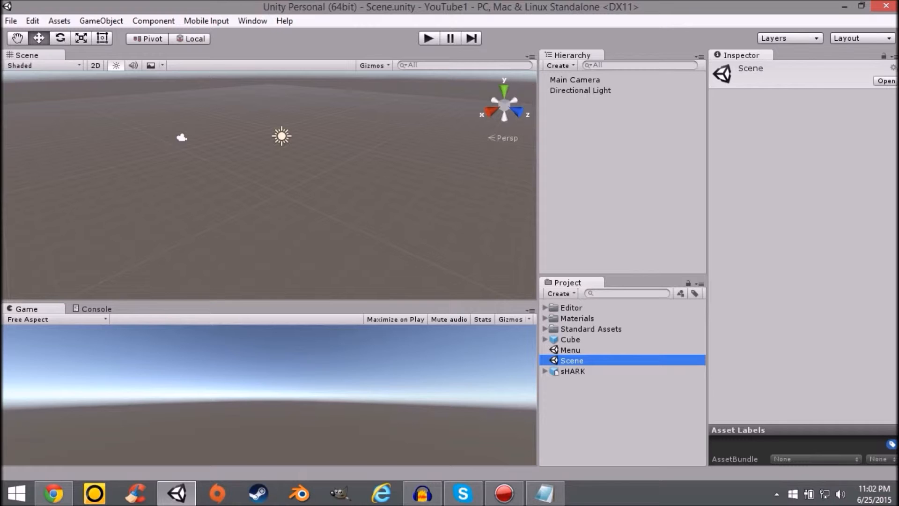
# Examine the sHARK asset's import settings and the Cube prefab's components and preview
pyautogui.press('Up')
pyautogui.press('Up')
pyautogui.click(577, 359)
pyautogui.click(579, 369)
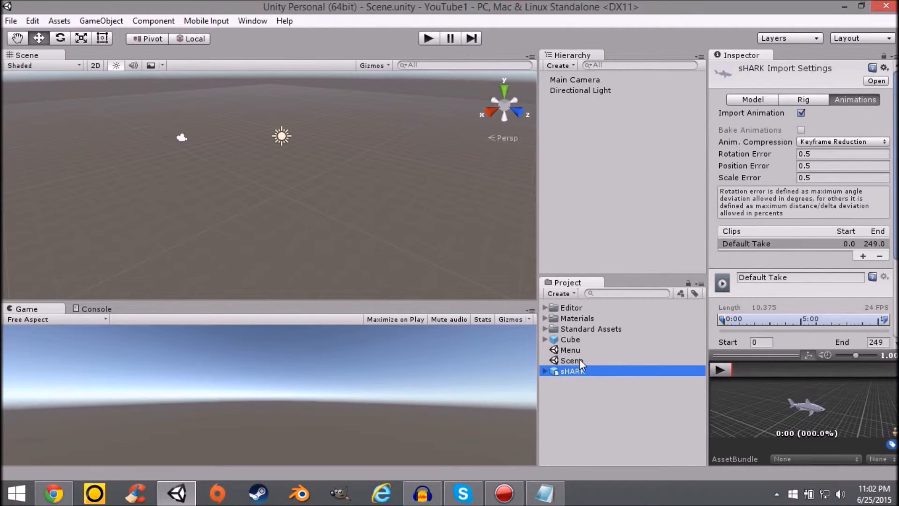
pyautogui.click(575, 346)
pyautogui.click(574, 341)
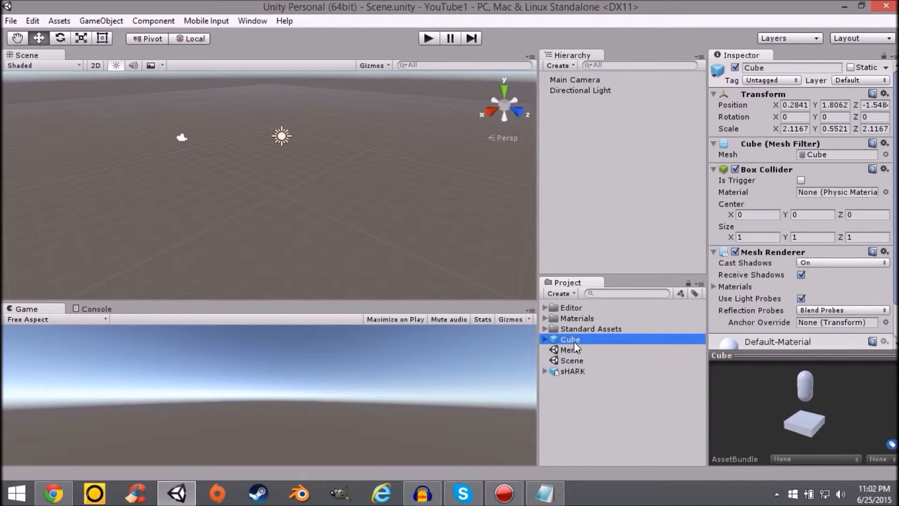
pyautogui.scroll(-3, 836, 242)
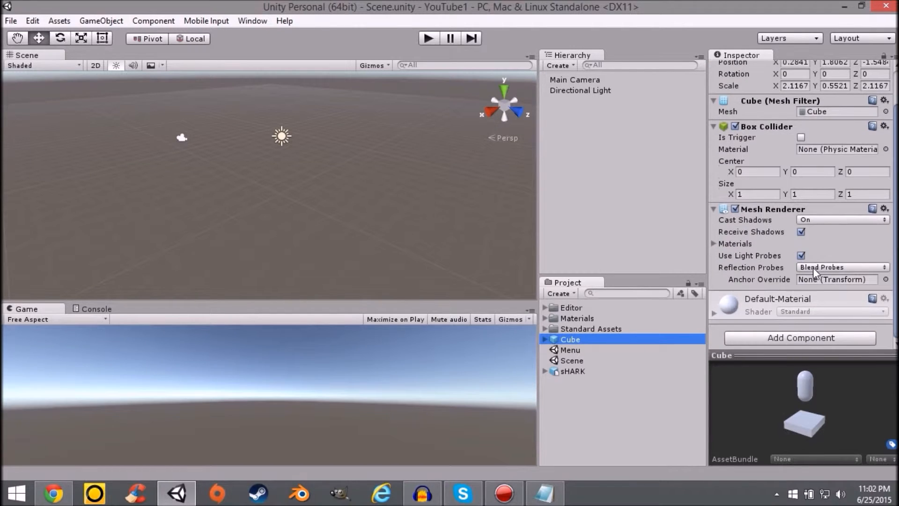
pyautogui.scroll(3, 813, 268)
pyautogui.scroll(-3, 842, 248)
# Open the Build Settings window and move it clear of the application's edge
pyautogui.click(7, 22)
pyautogui.click(40, 153)
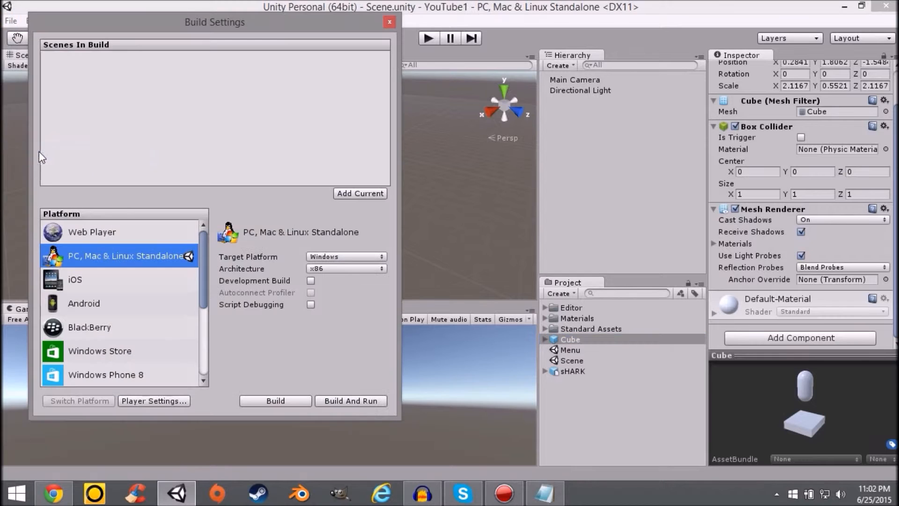
pyautogui.moveTo(133, 17); pyautogui.dragTo(241, 35)
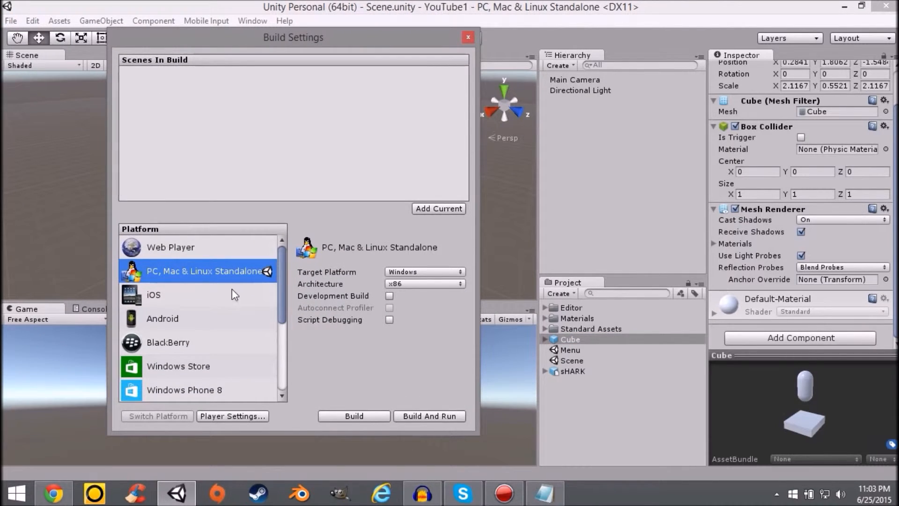
# Review the build platforms, including the iOS and Android options, and reselect PC, Mac & Linux Standalone
pyautogui.moveTo(281, 257); pyautogui.dragTo(230, 287)
pyautogui.click(197, 257)
pyautogui.click(198, 268)
pyautogui.scroll(-3, 182, 267)
pyautogui.scroll(3, 162, 271)
pyautogui.click(150, 293)
pyautogui.click(174, 342)
pyautogui.click(172, 325)
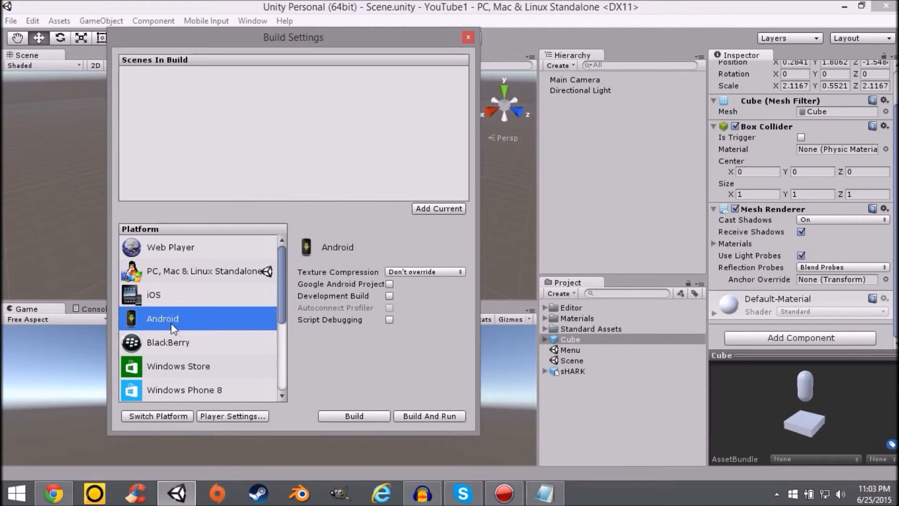
pyautogui.click(167, 297)
pyautogui.scroll(-5, 160, 309)
pyautogui.scroll(5, 141, 322)
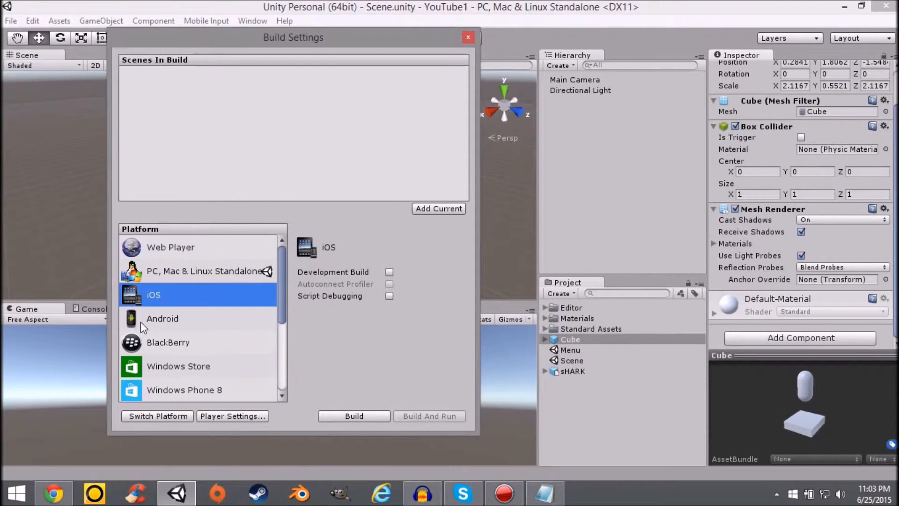
pyautogui.click(189, 267)
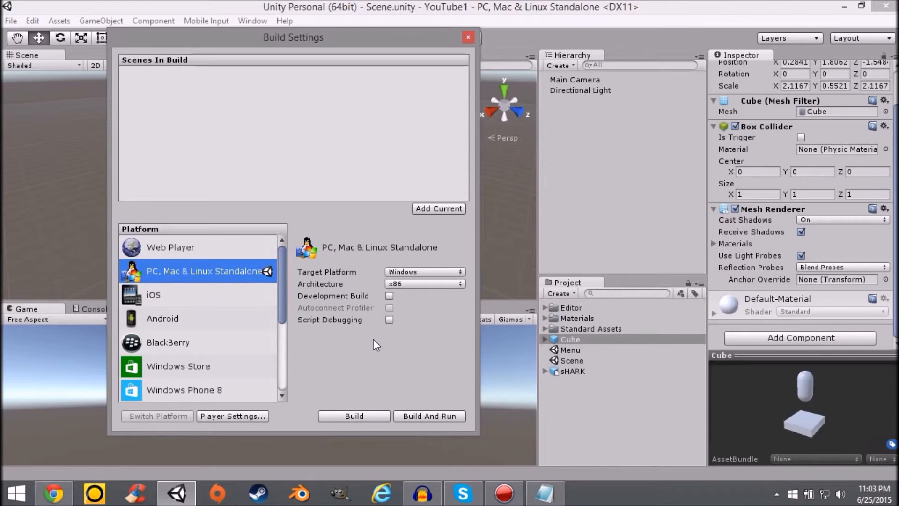
# Compare the Web Player build options with those of PC, Mac & Linux Standalone, leaving the standalone platform selected
pyautogui.click(206, 252)
pyautogui.click(203, 264)
pyautogui.click(203, 248)
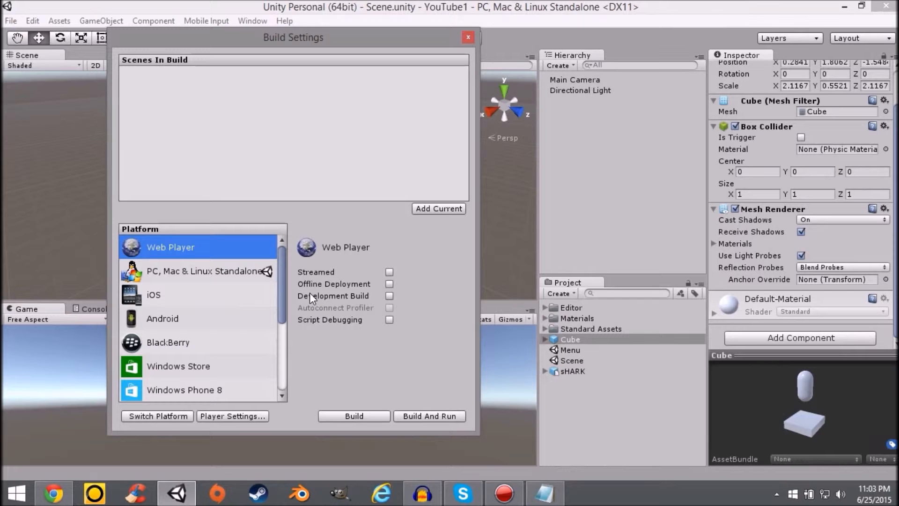
pyautogui.scroll(-2, 201, 290)
pyautogui.scroll(2, 201, 291)
pyautogui.scroll(-5, 200, 290)
pyautogui.scroll(5, 201, 295)
pyautogui.click(221, 274)
pyautogui.click(226, 293)
pyautogui.click(219, 271)
pyautogui.click(214, 252)
pyautogui.click(211, 263)
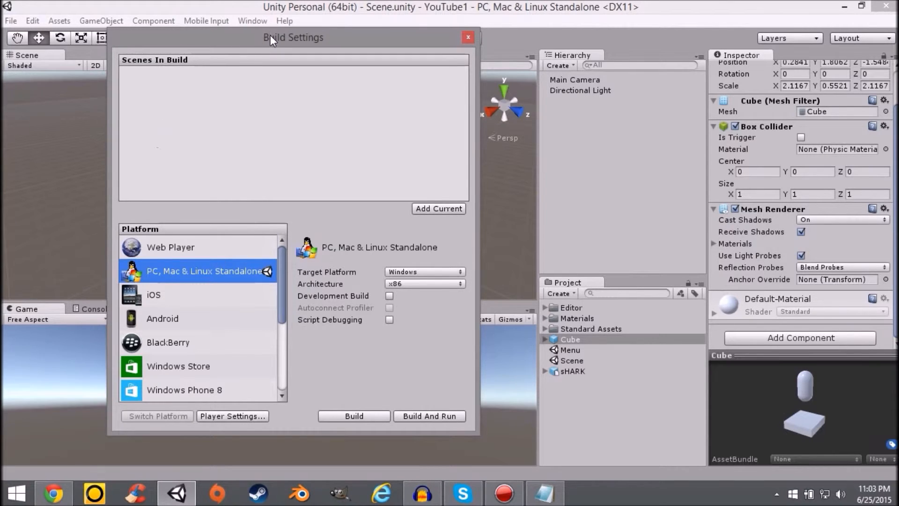
# Add the currently open scene, Scene.unity, to the scenes in the build
pyautogui.moveTo(270, 35); pyautogui.dragTo(291, 32)
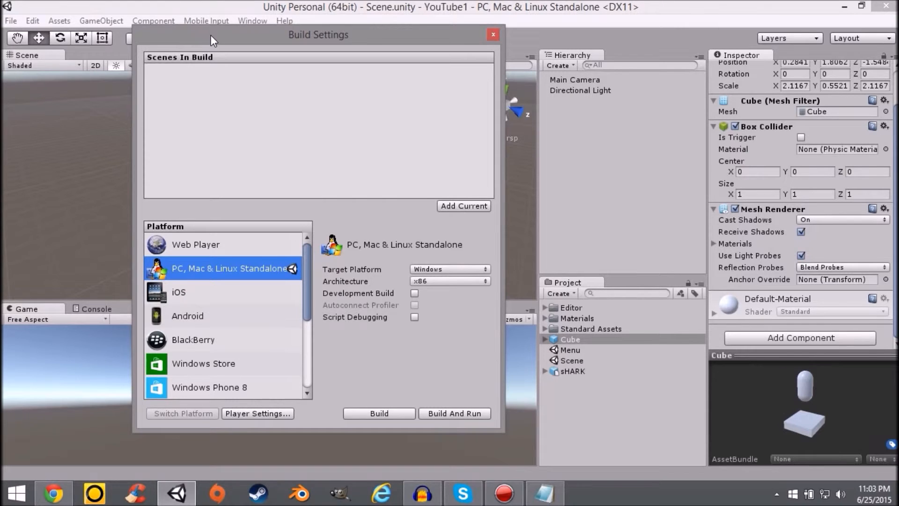
pyautogui.moveTo(211, 35); pyautogui.dragTo(182, 31)
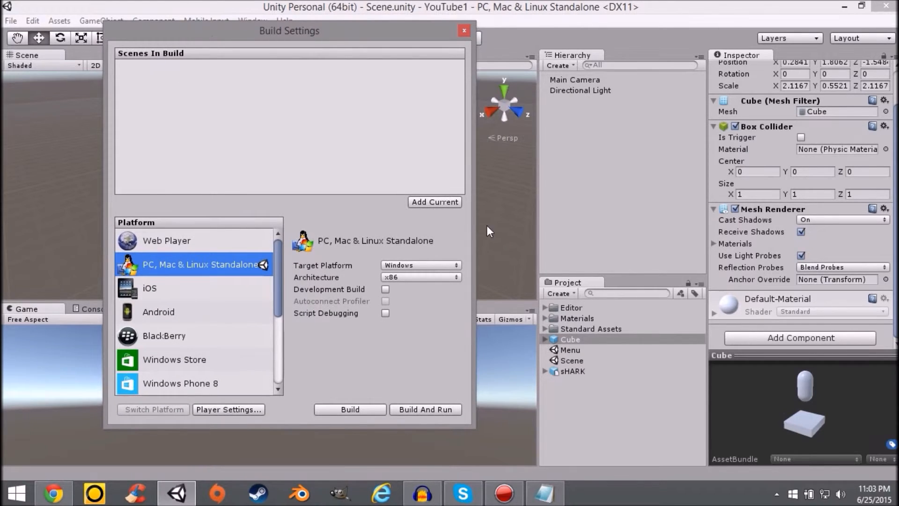
pyautogui.click(413, 202)
pyautogui.click(142, 65)
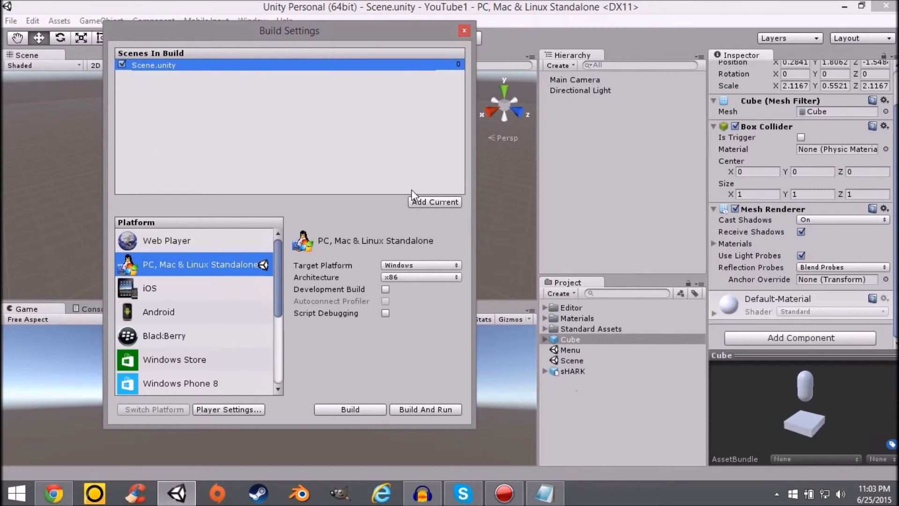
# Open the Menu scene, add it to the scenes in the build and place it above Scene.unity
pyautogui.doubleClick(565, 350)
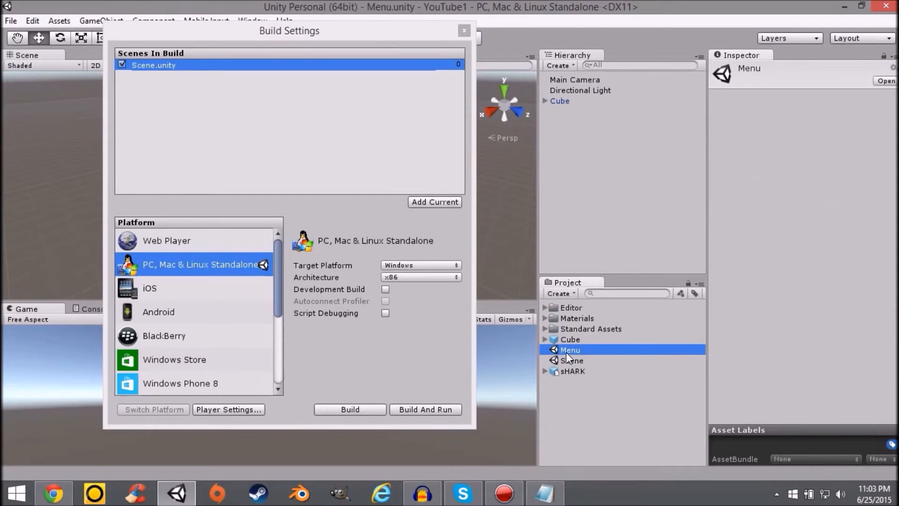
pyautogui.click(445, 201)
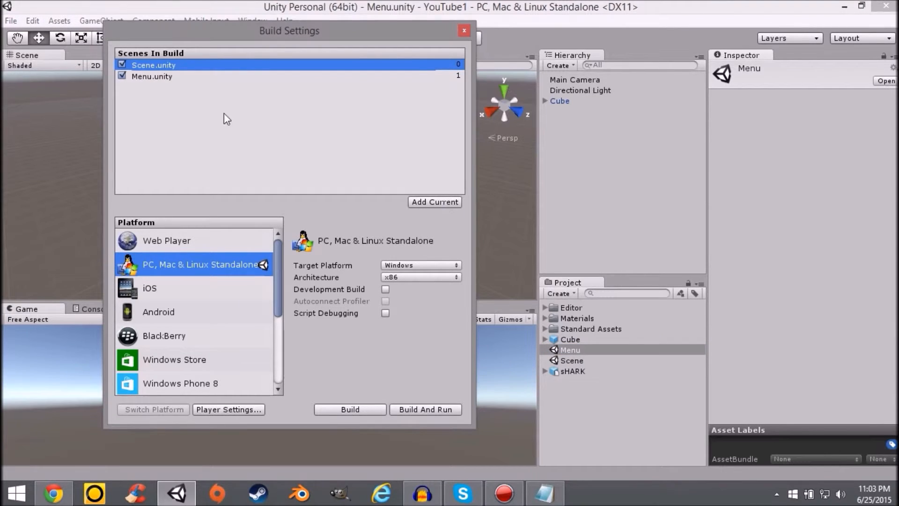
pyautogui.click(178, 78)
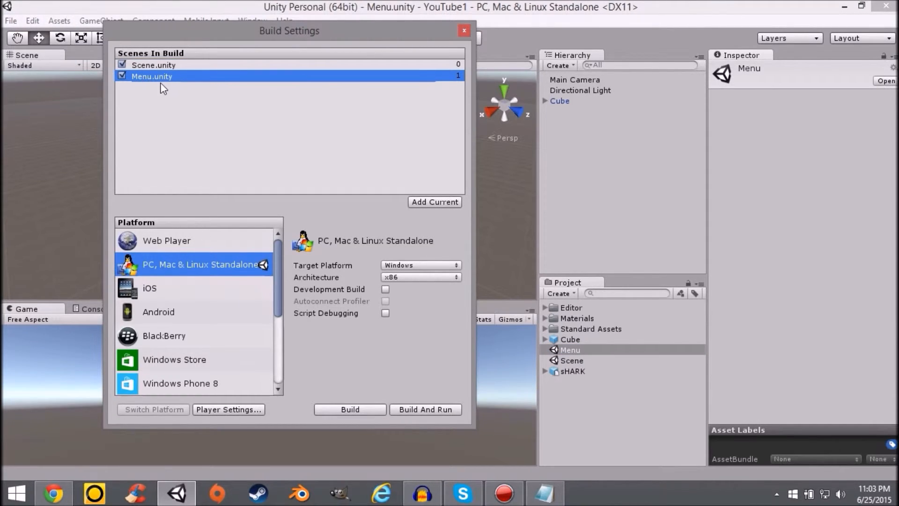
pyautogui.moveTo(155, 77); pyautogui.dragTo(147, 63)
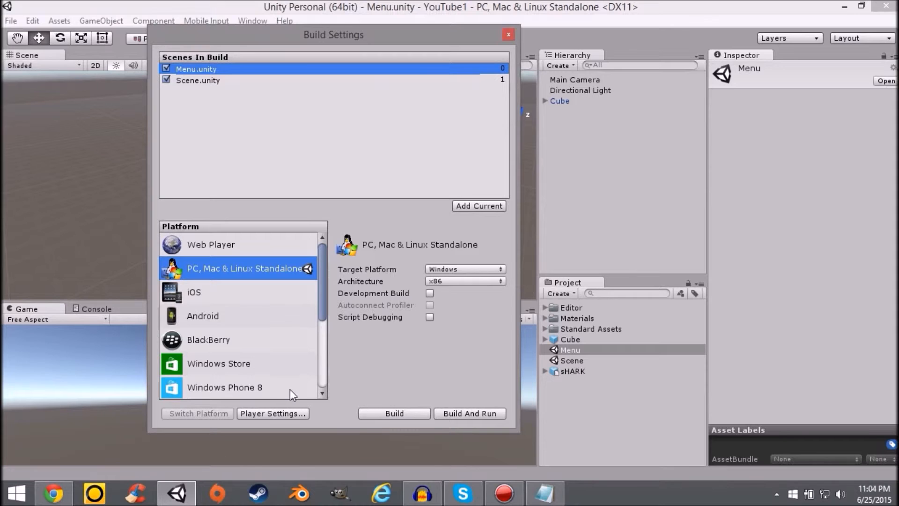
# Open the Player Settings and look through the options for PC, Mac & Linux Standalone
pyautogui.click(280, 412)
pyautogui.scroll(-5, 820, 271)
pyautogui.scroll(5, 744, 162)
pyautogui.scroll(-5, 746, 133)
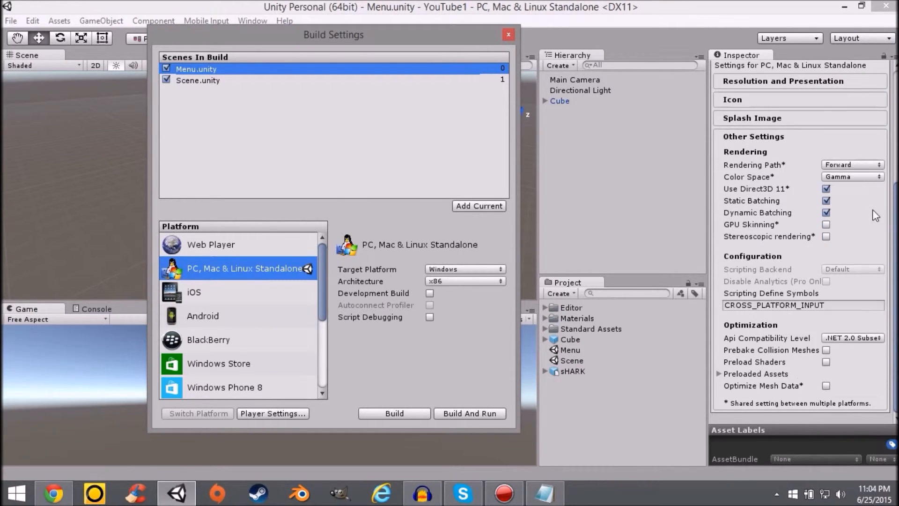
pyautogui.scroll(5, 876, 215)
pyautogui.scroll(-2, 801, 187)
pyautogui.scroll(2, 800, 188)
# Set the company name in the Player Settings to Dominator2x2
pyautogui.click(758, 98)
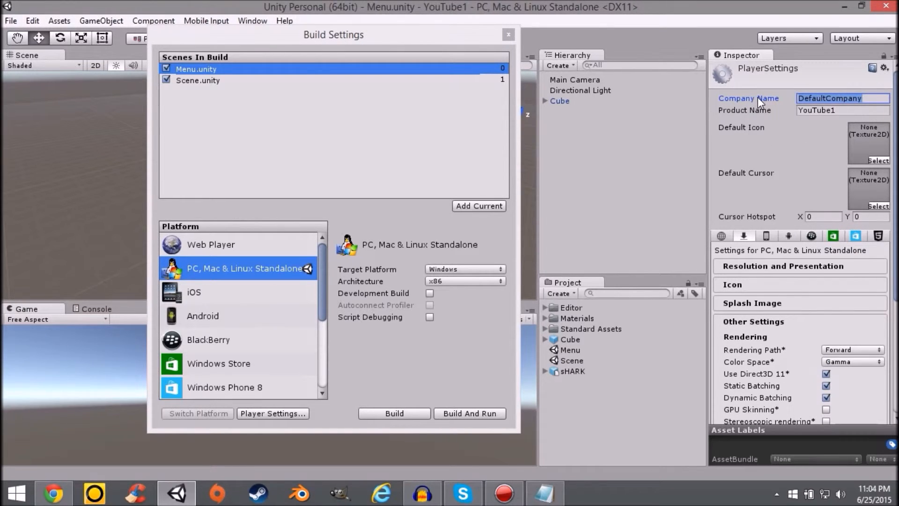
pyautogui.press('BackSpace')
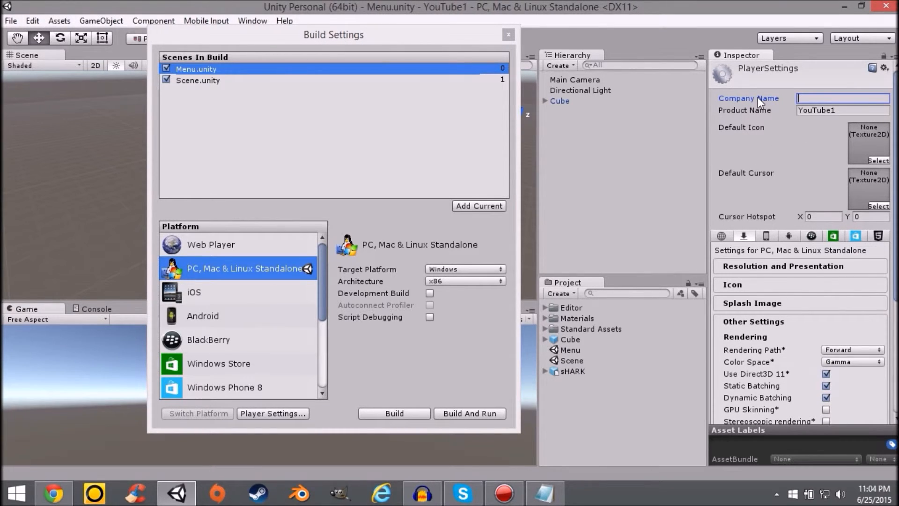
pyautogui.write('Dominator2x2')
pyautogui.press('Tab')
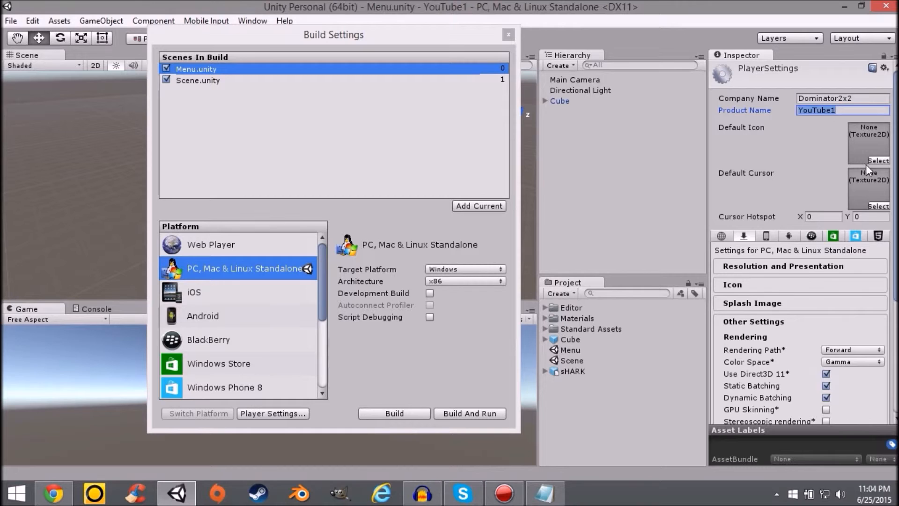
# Look through the player settings for each platform, including Windows Store, BlackBerry and Android, and return to PC, Mac & Linux Standalone
pyautogui.scroll(-2, 802, 204)
pyautogui.scroll(-2, 774, 196)
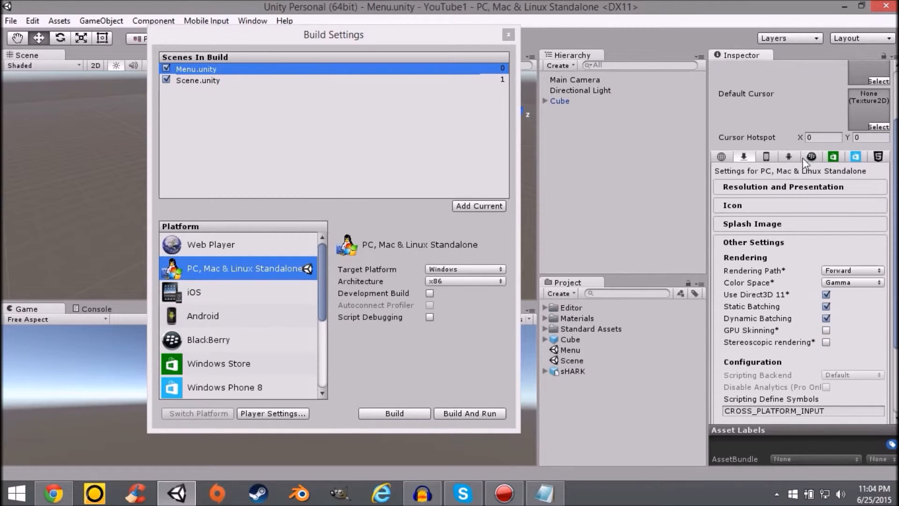
pyautogui.click(856, 156)
pyautogui.click(832, 157)
pyautogui.click(811, 157)
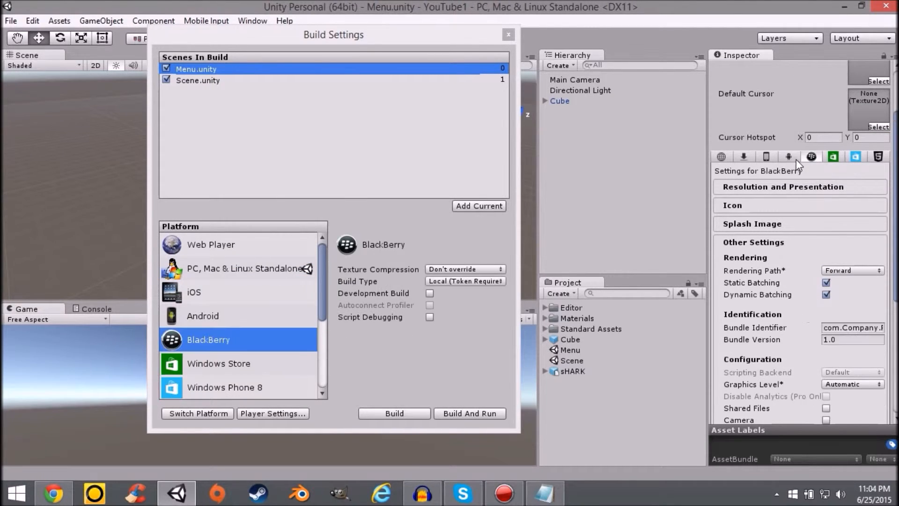
pyautogui.click(788, 157)
pyautogui.click(766, 156)
pyautogui.click(748, 156)
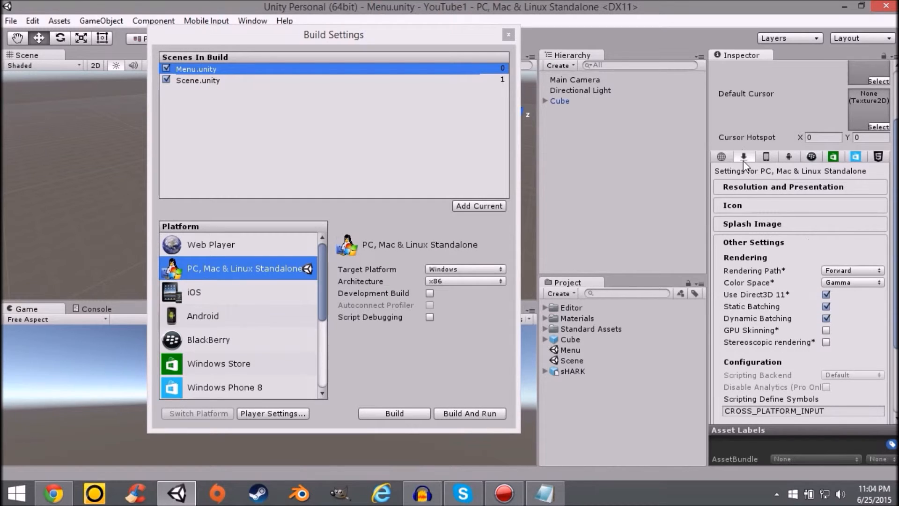
pyautogui.click(731, 156)
pyautogui.click(741, 158)
# Examine the Resolution and Presentation options for PC, Mac & Linux Standalone and collapse the section
pyautogui.scroll(2, 785, 235)
pyautogui.click(756, 230)
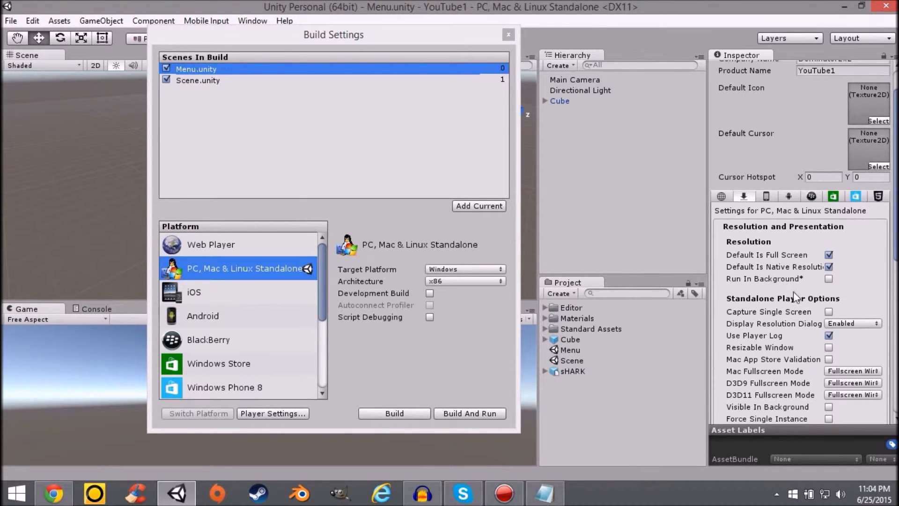
pyautogui.scroll(-2, 779, 212)
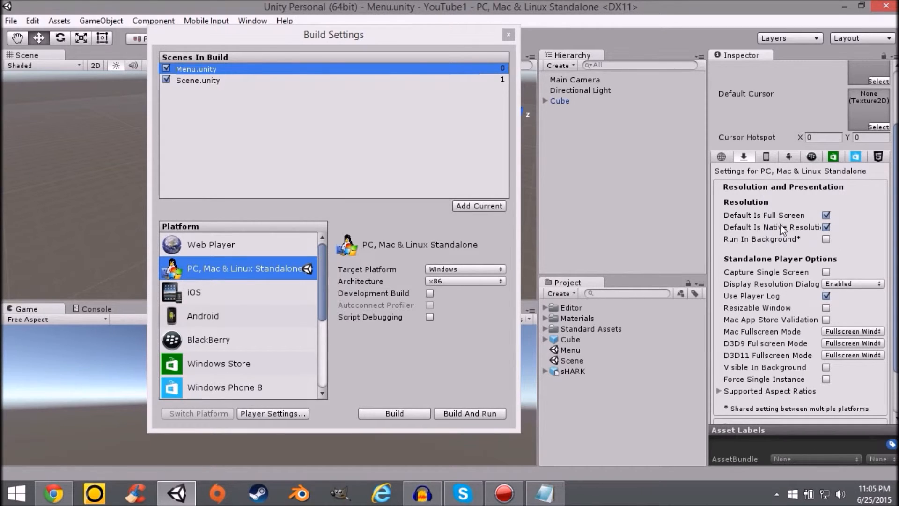
pyautogui.scroll(-2, 761, 310)
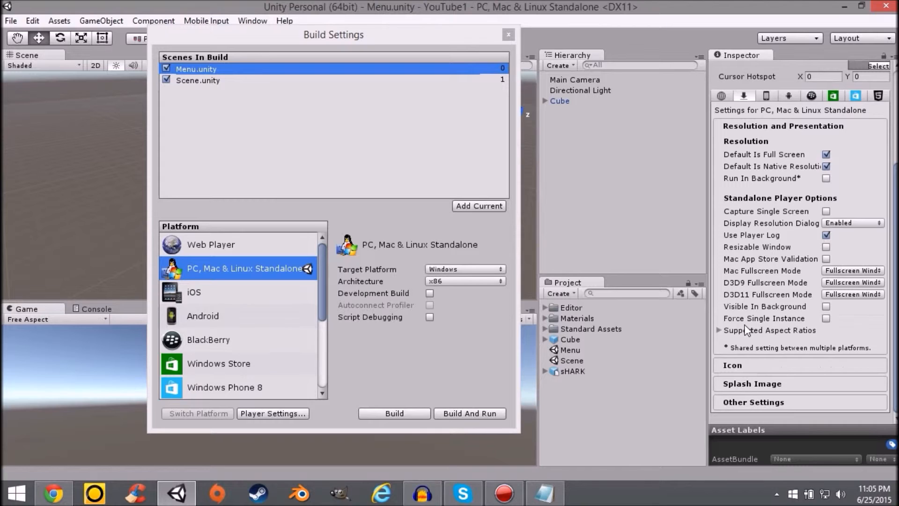
pyautogui.scroll(4, 749, 299)
pyautogui.click(721, 235)
pyautogui.click(743, 236)
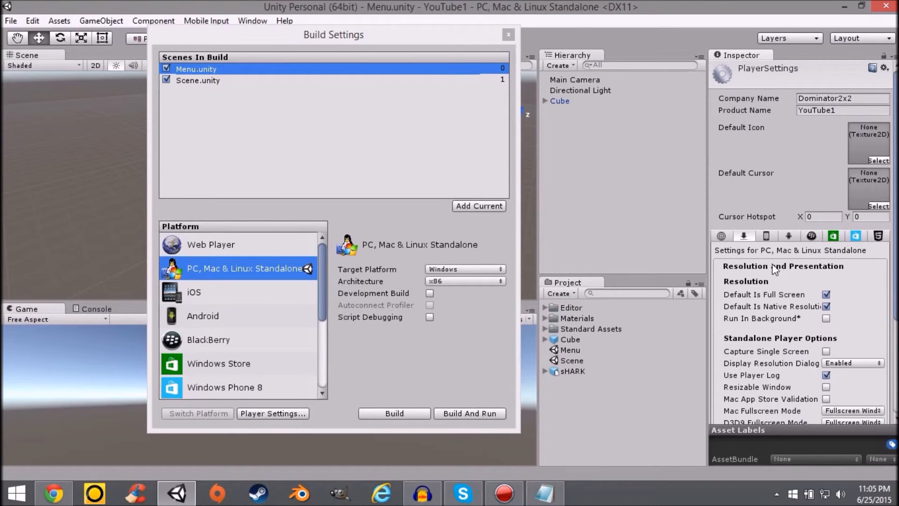
pyautogui.scroll(-5, 757, 284)
pyautogui.scroll(3, 758, 262)
pyautogui.click(757, 208)
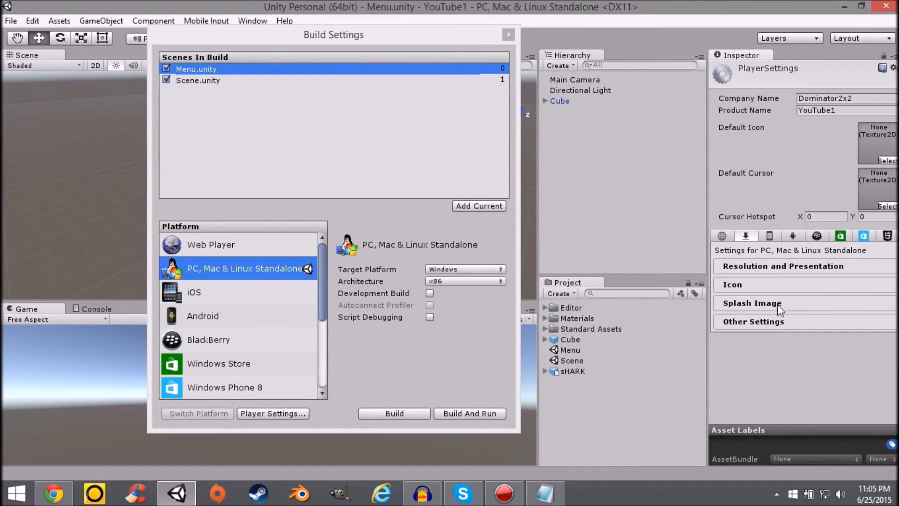
# View the Icon and Splash Image sections of the standalone player settings, collapsing each again
pyautogui.click(758, 299)
pyautogui.scroll(-4, 760, 304)
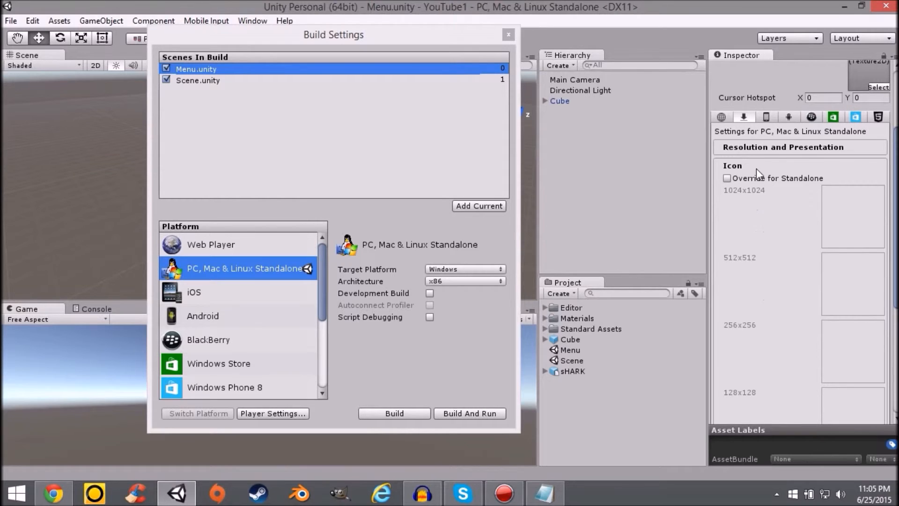
pyautogui.scroll(5, 758, 173)
pyautogui.click(759, 284)
pyautogui.click(766, 303)
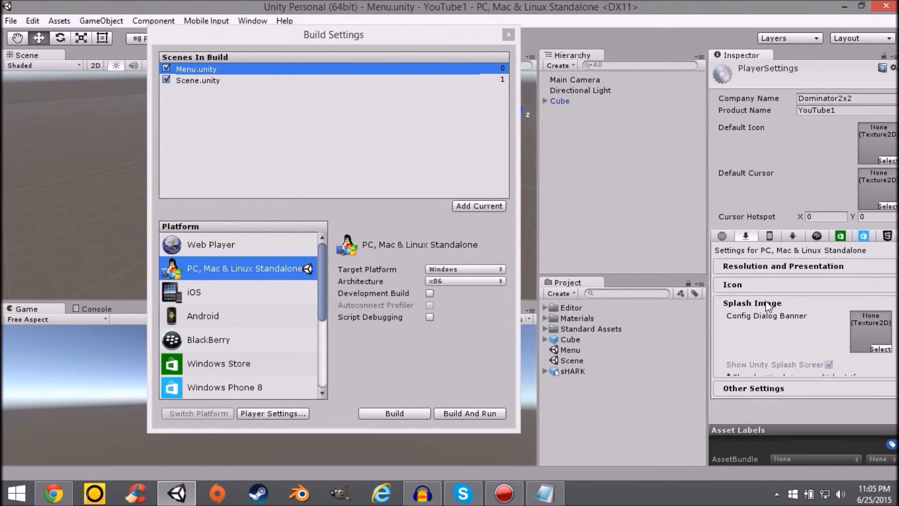
pyautogui.click(766, 303)
# Review Other Settings and the standalone resolution options again, leaving all sections of the player settings collapsed
pyautogui.click(762, 324)
pyautogui.scroll(-2, 780, 335)
pyautogui.scroll(-1, 787, 332)
pyautogui.scroll(1, 782, 310)
pyautogui.click(757, 278)
pyautogui.click(751, 283)
pyautogui.click(751, 269)
pyautogui.scroll(-2, 772, 288)
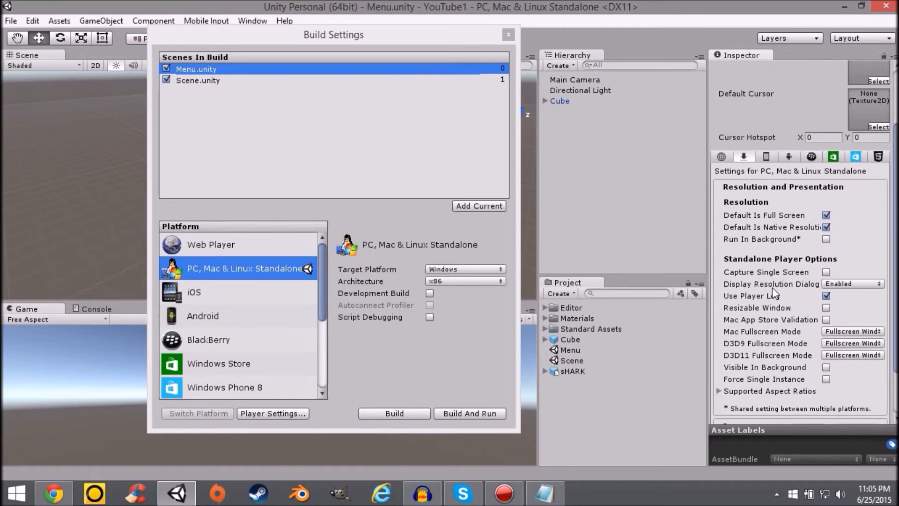
pyautogui.scroll(2, 773, 289)
pyautogui.click(790, 267)
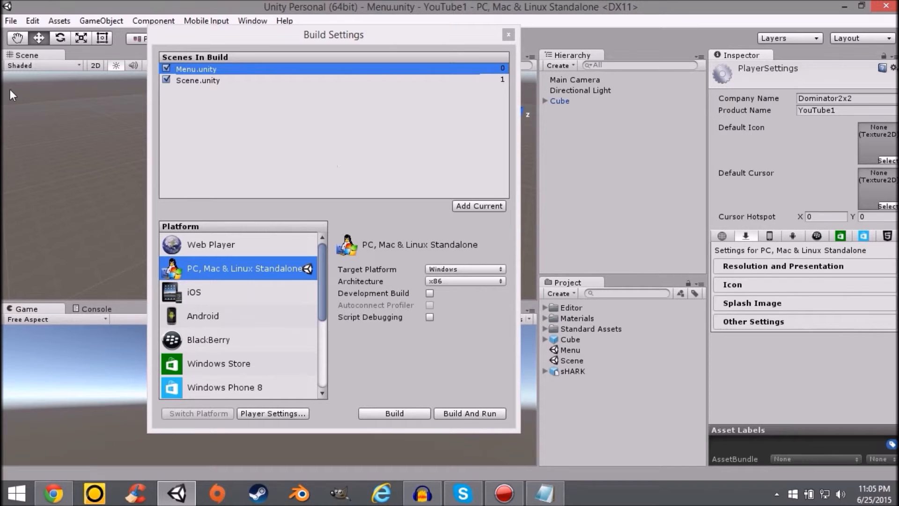
# Build and run the game for Windows x86 with Menu.unity and Scene.unity included
pyautogui.click(211, 80)
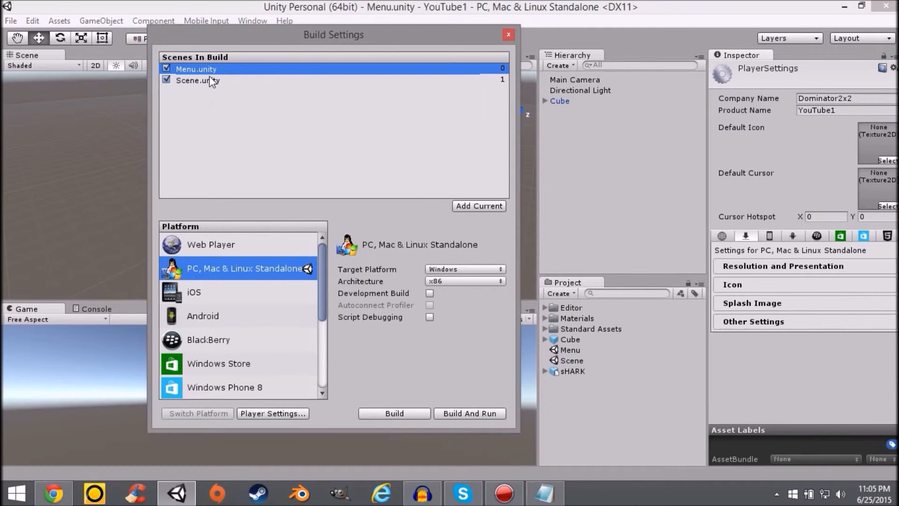
pyautogui.click(314, 69)
pyautogui.click(470, 413)
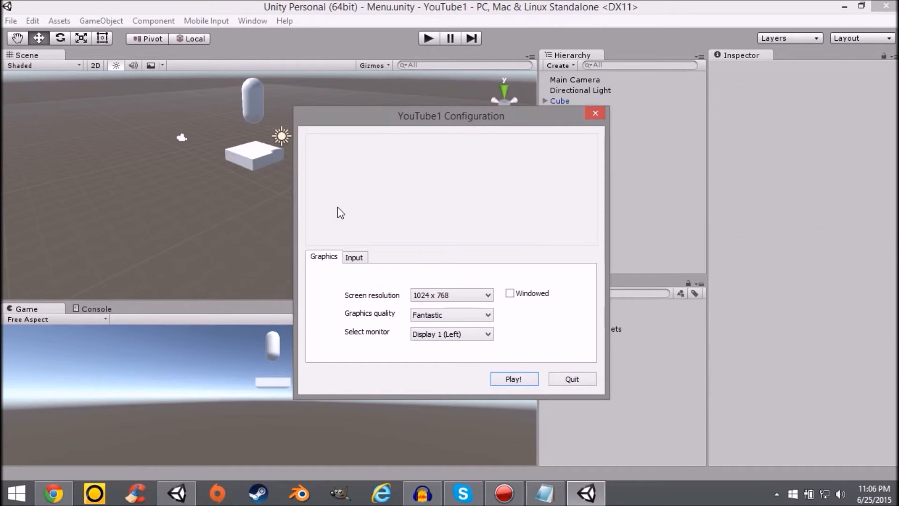
# Reposition the YouTube1 Configuration dialog and look through its list of input controls
pyautogui.moveTo(346, 124); pyautogui.dragTo(332, 108)
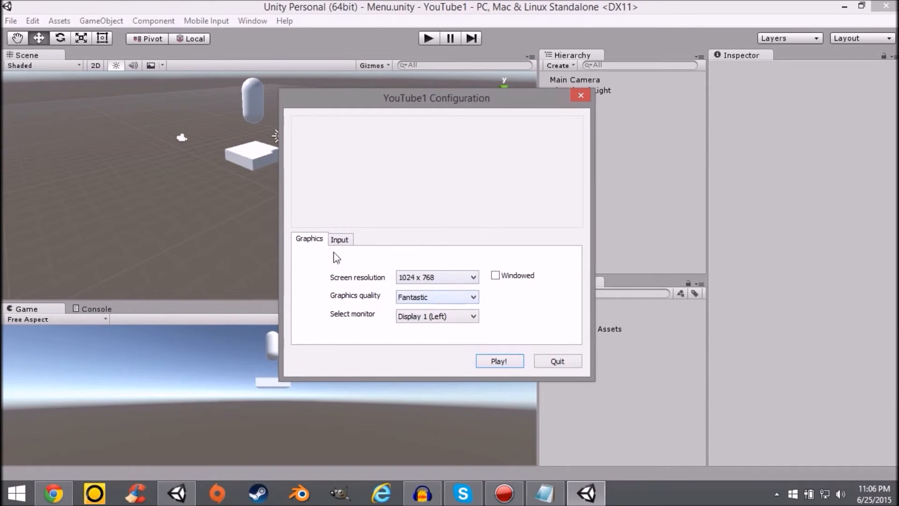
pyautogui.click(333, 238)
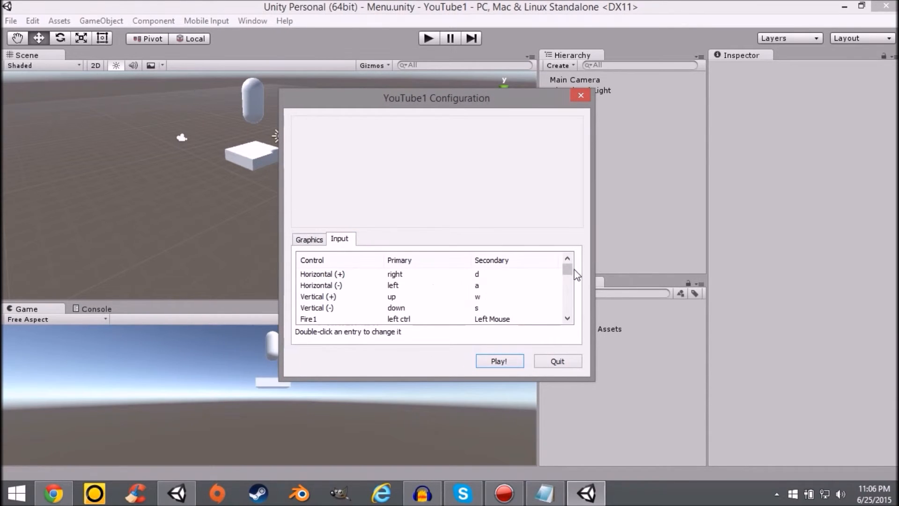
pyautogui.scroll(-3, 567, 292)
pyautogui.scroll(3, 566, 292)
# Set the game's screen resolution to 1366 x 768 with Windowed turned off
pyautogui.click(310, 239)
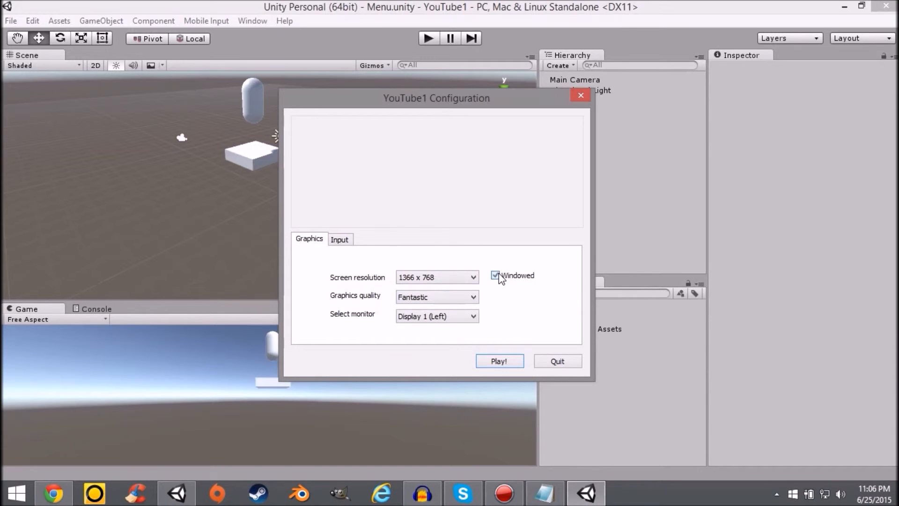
pyautogui.click(445, 277)
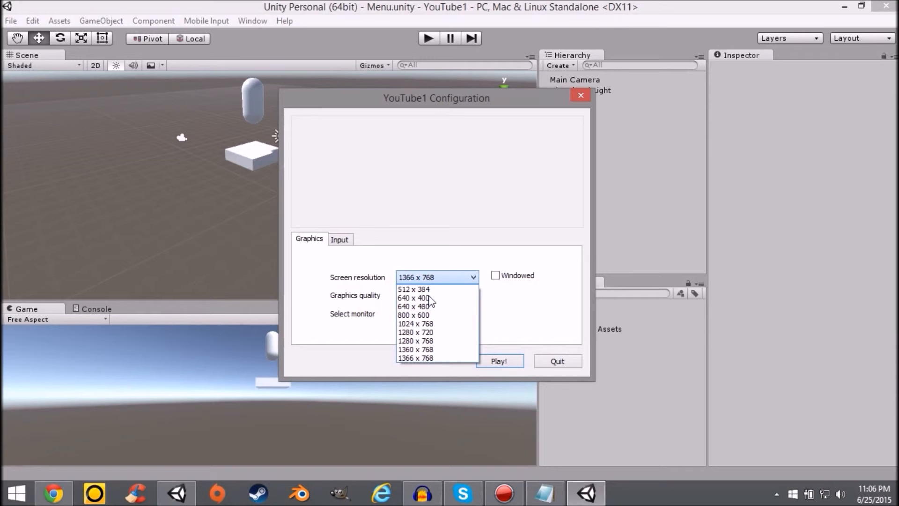
pyautogui.click(426, 278)
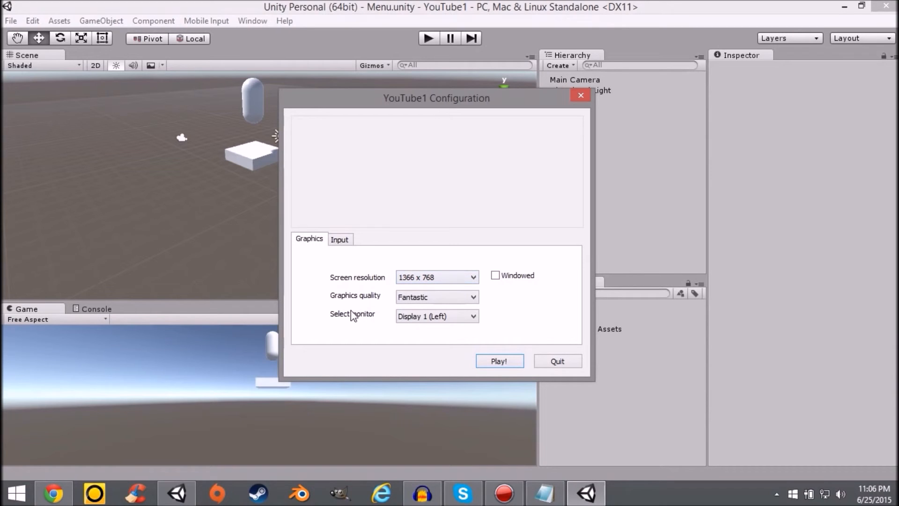
pyautogui.click(414, 279)
pyautogui.click(414, 281)
# Examine the available graphics quality levels and monitor choices, keeping Fantastic and Display 1 (Left)
pyautogui.click(423, 301)
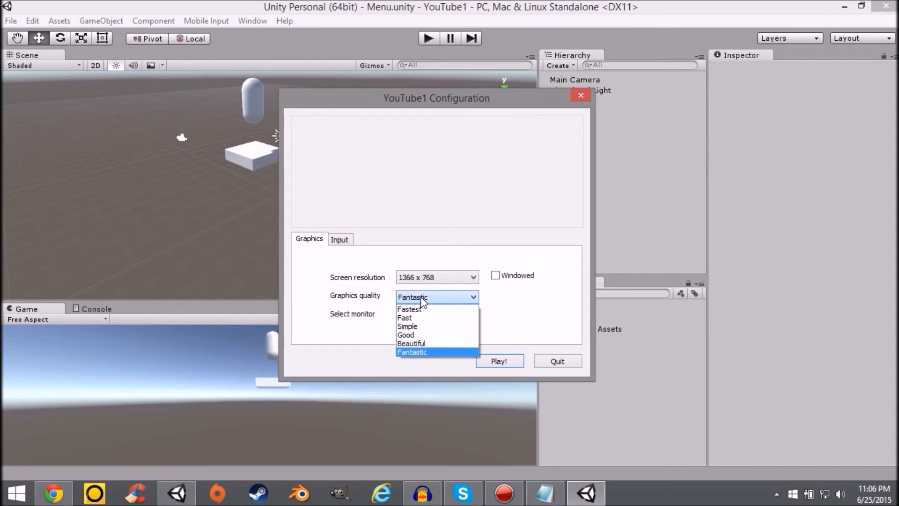
pyautogui.click(423, 301)
pyautogui.click(416, 299)
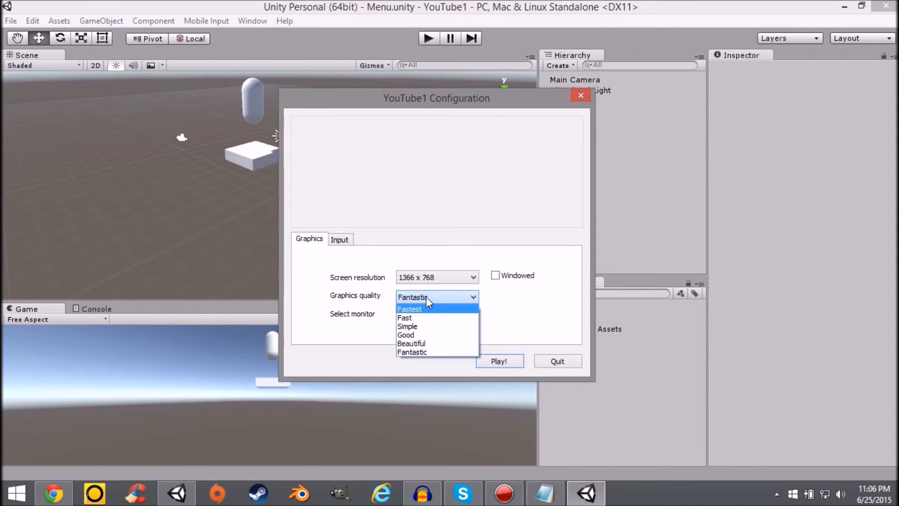
pyautogui.click(461, 298)
pyautogui.click(419, 316)
pyautogui.click(420, 316)
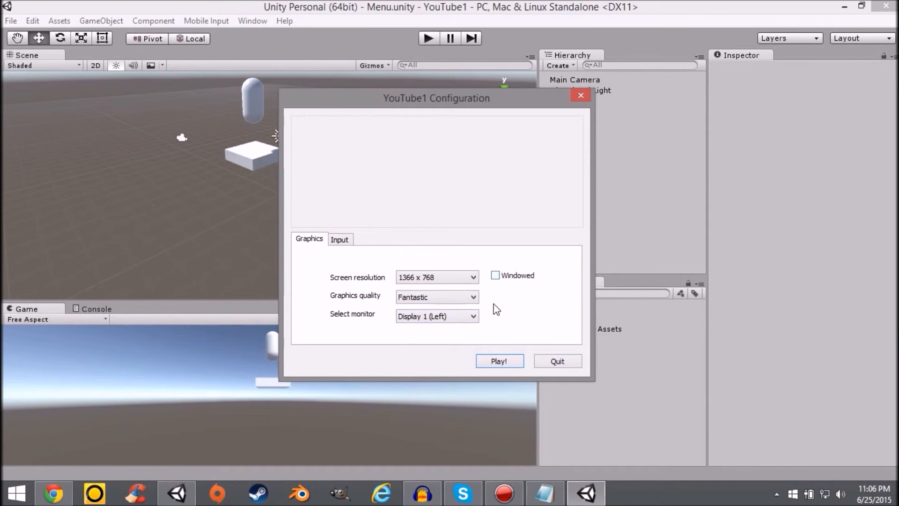
# Start the built game full screen to view the Menu scene, and quit it
pyautogui.click(488, 362)
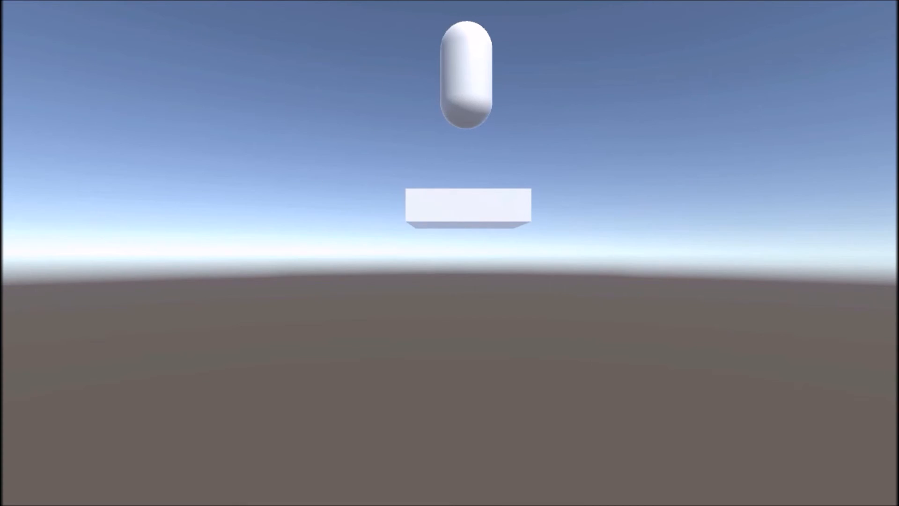
pyautogui.hotkey('alt', 'F4')
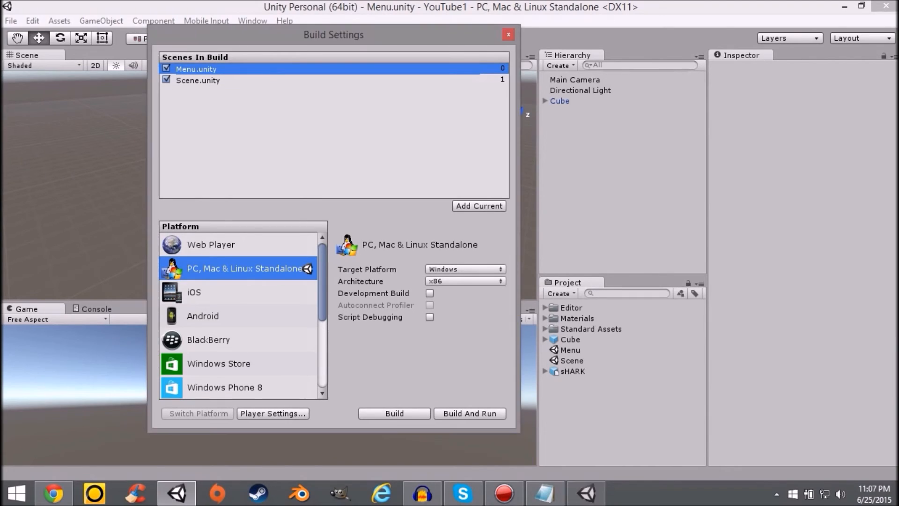
# Check the Architecture and Target Platform options in the Build Settings and close the dialog
pyautogui.moveTo(306, 35); pyautogui.dragTo(400, 40)
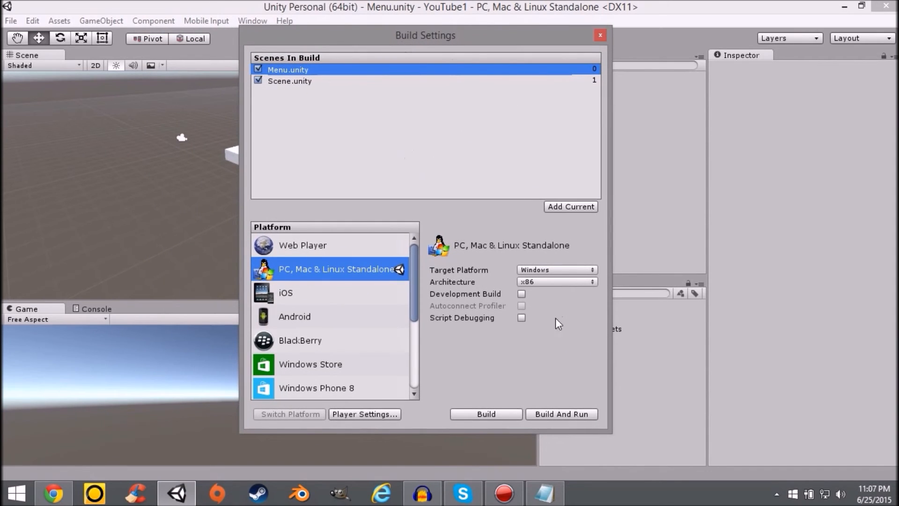
pyautogui.click(527, 281)
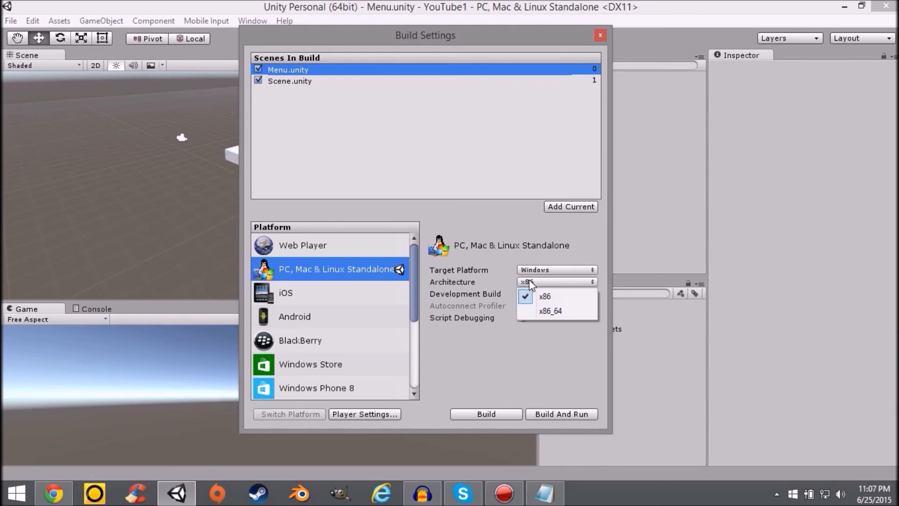
pyautogui.click(533, 272)
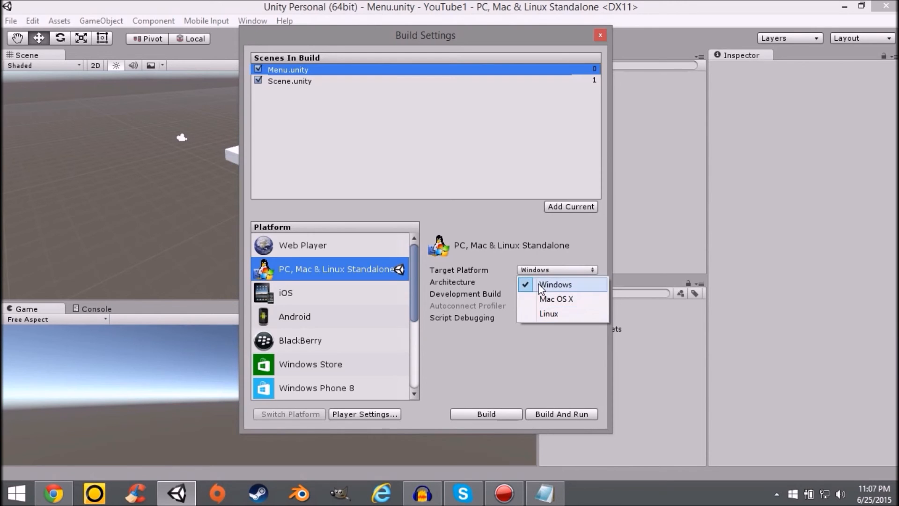
pyautogui.click(505, 181)
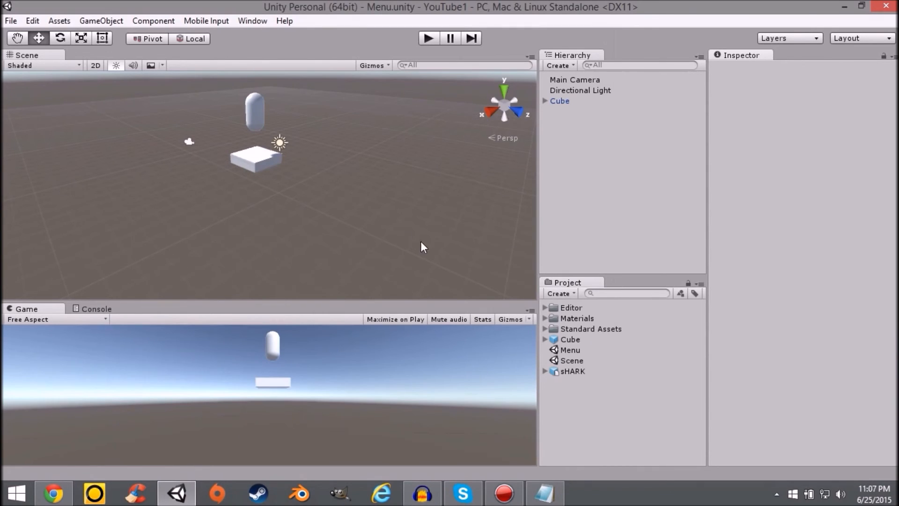
pyautogui.click(594, 114)
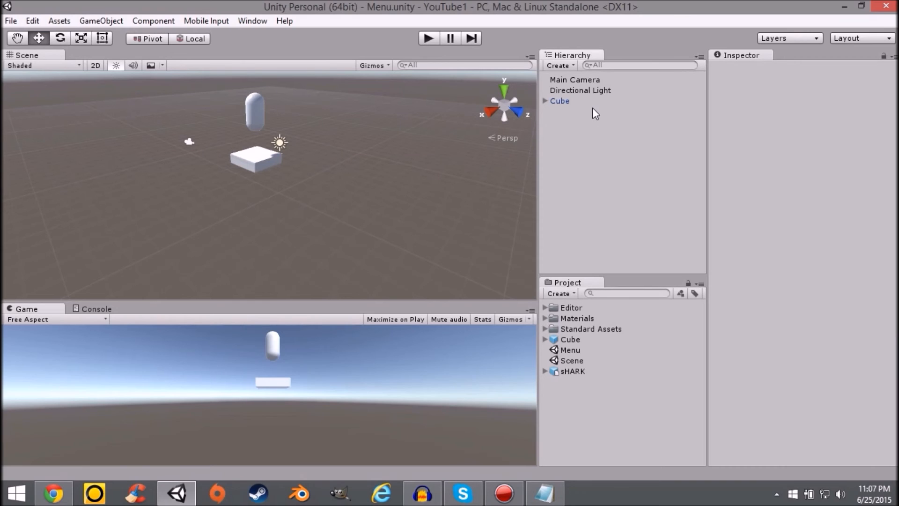